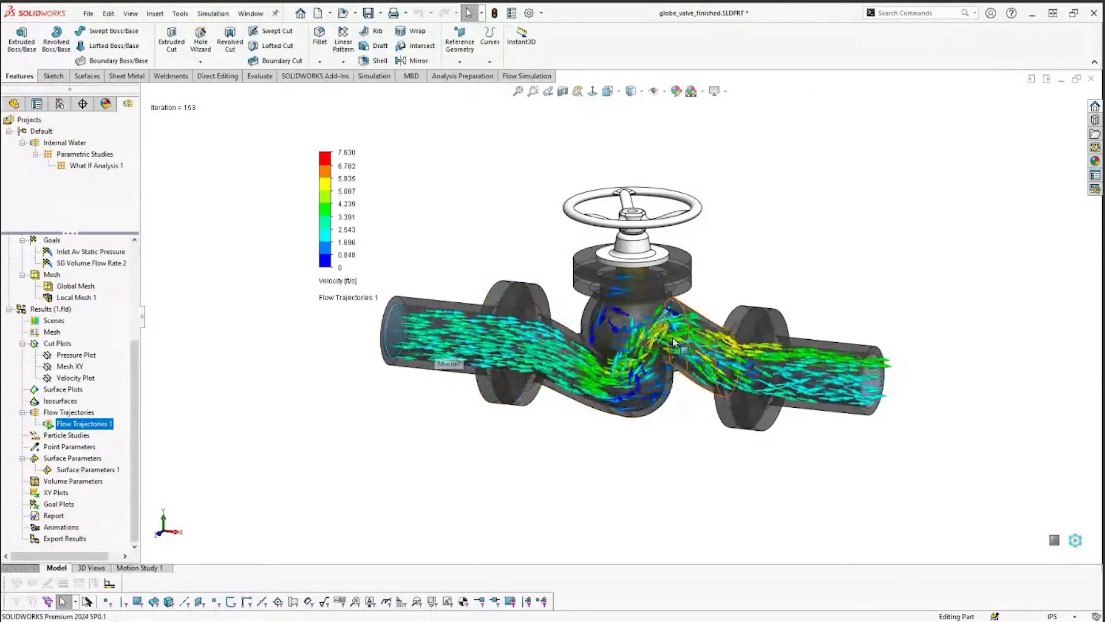
# Zoom the view of the Simple heat exchanger part's finned tube coil
pyautogui.scroll(-5, 658, 353)
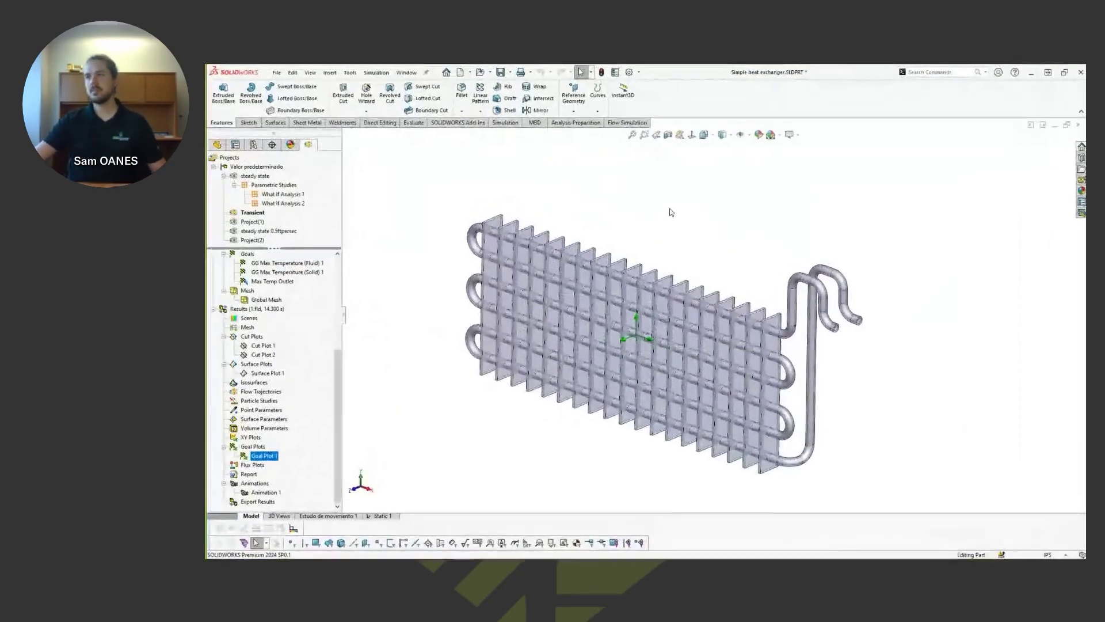
# Switch to globe_valve_finished and display its inlet volume flow and outlet static pressure conditions
pyautogui.hotkey('ctrl', 'Tab')
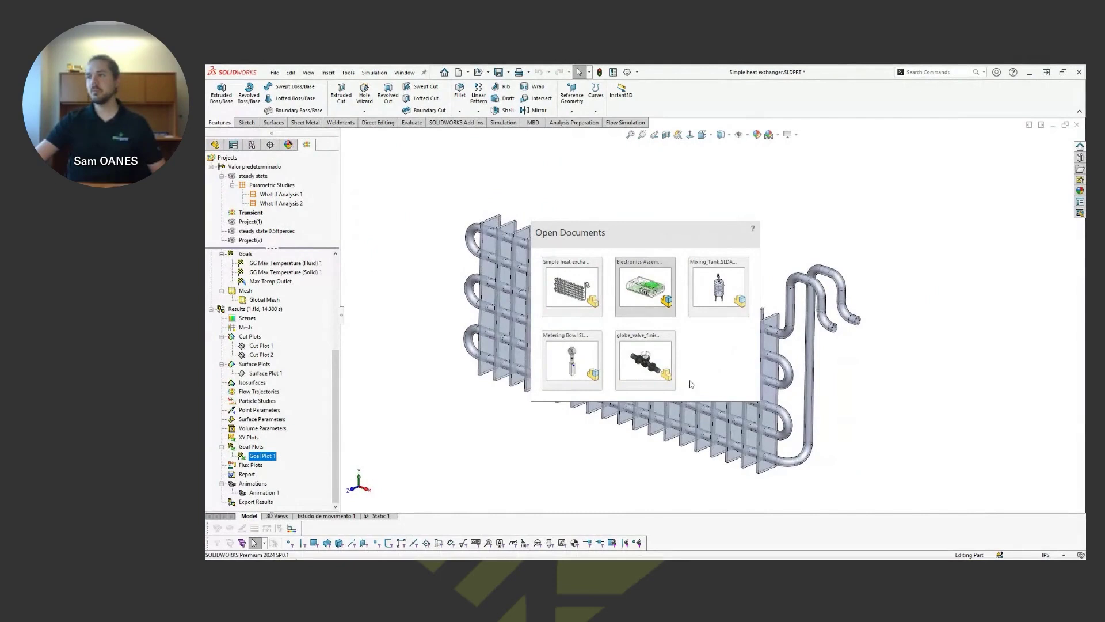
pyautogui.click(668, 377)
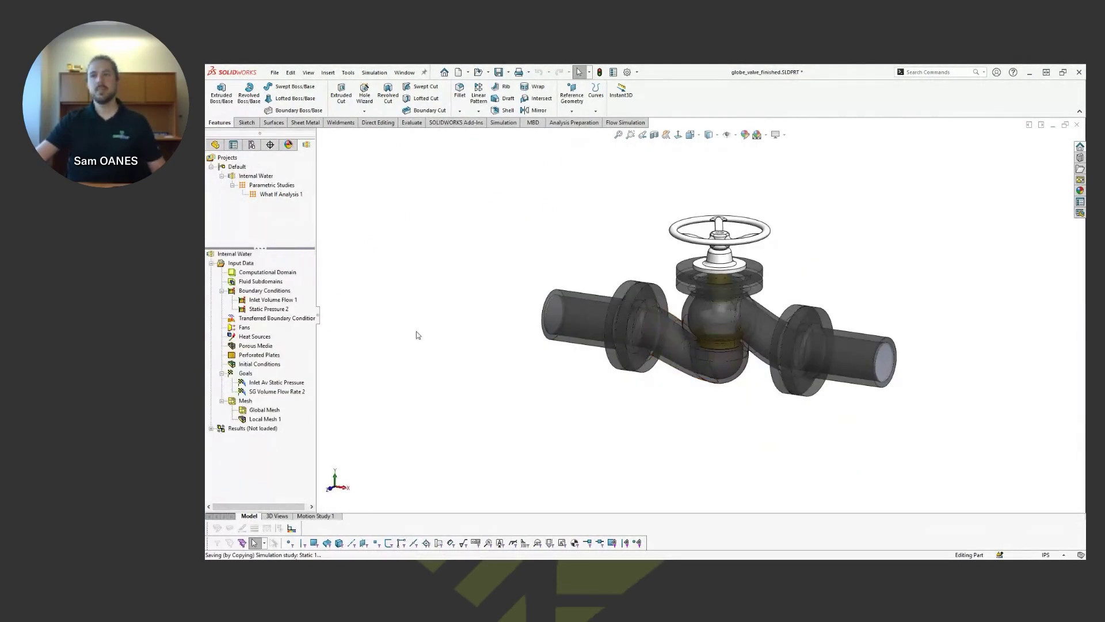
pyautogui.click(281, 303)
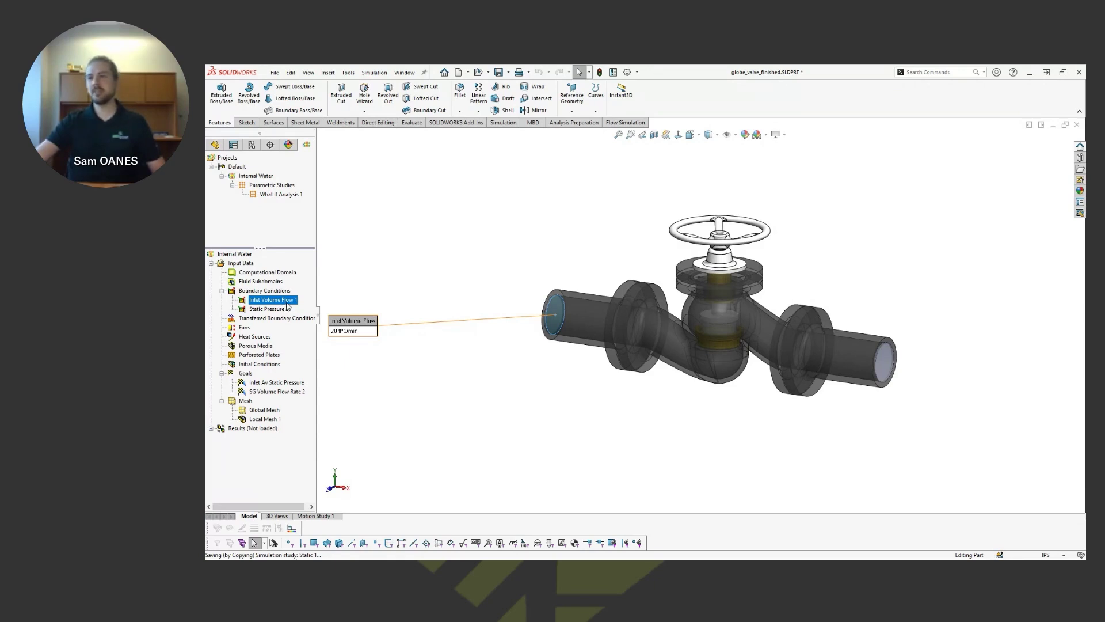
pyautogui.click(280, 311)
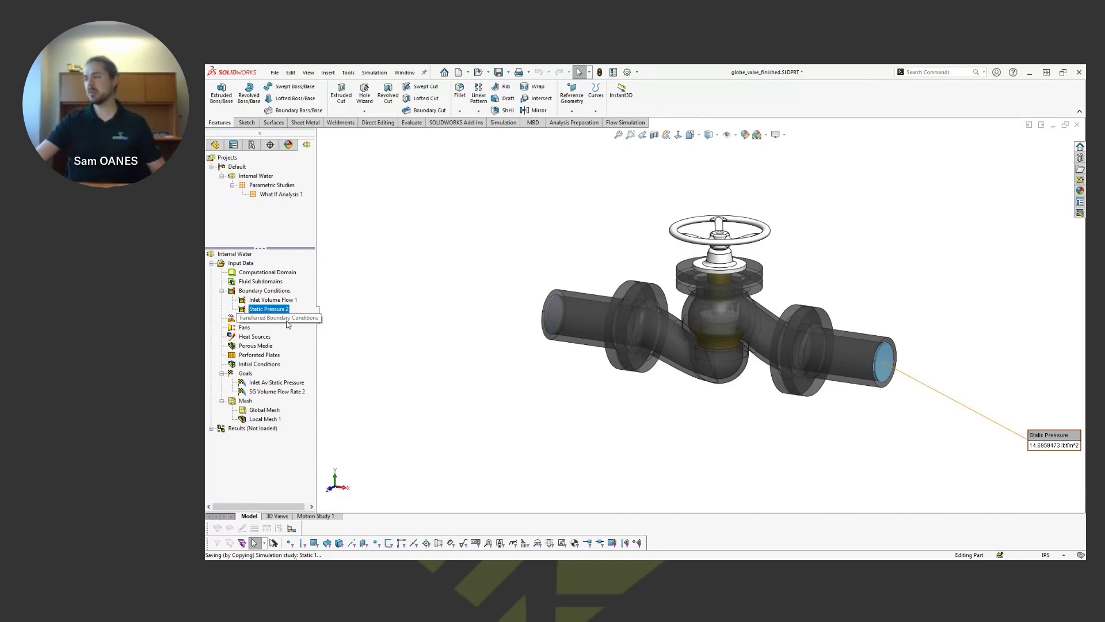
# Review the inlet average static pressure and volume flow rate goals, then bring up the Results options
pyautogui.click(378, 348)
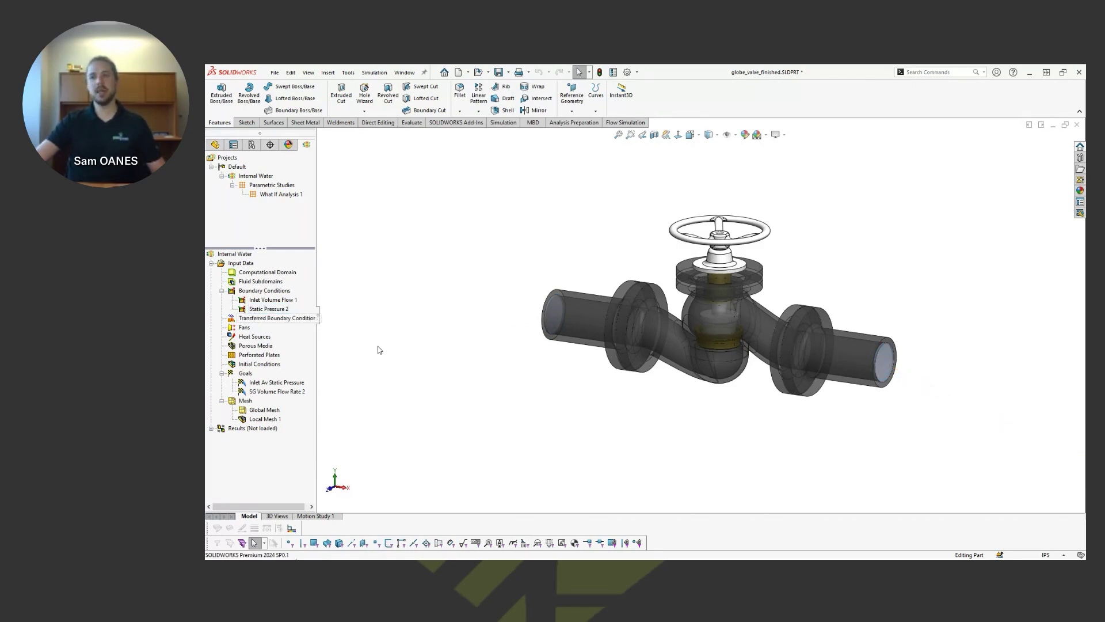
pyautogui.click(279, 384)
pyautogui.click(291, 393)
pyautogui.click(295, 385)
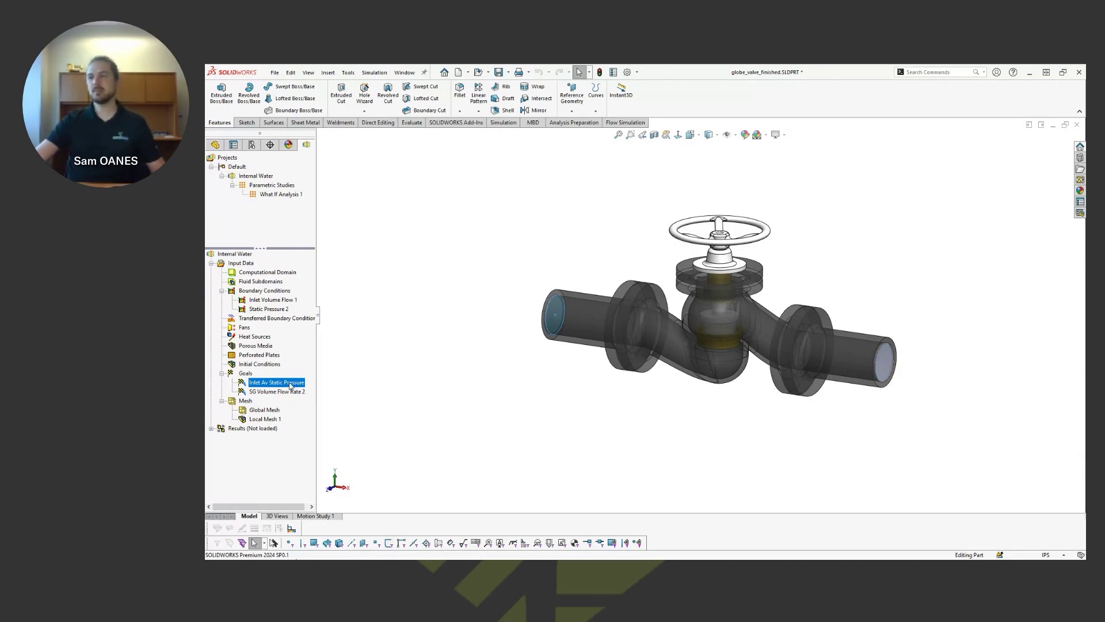
pyautogui.click(293, 393)
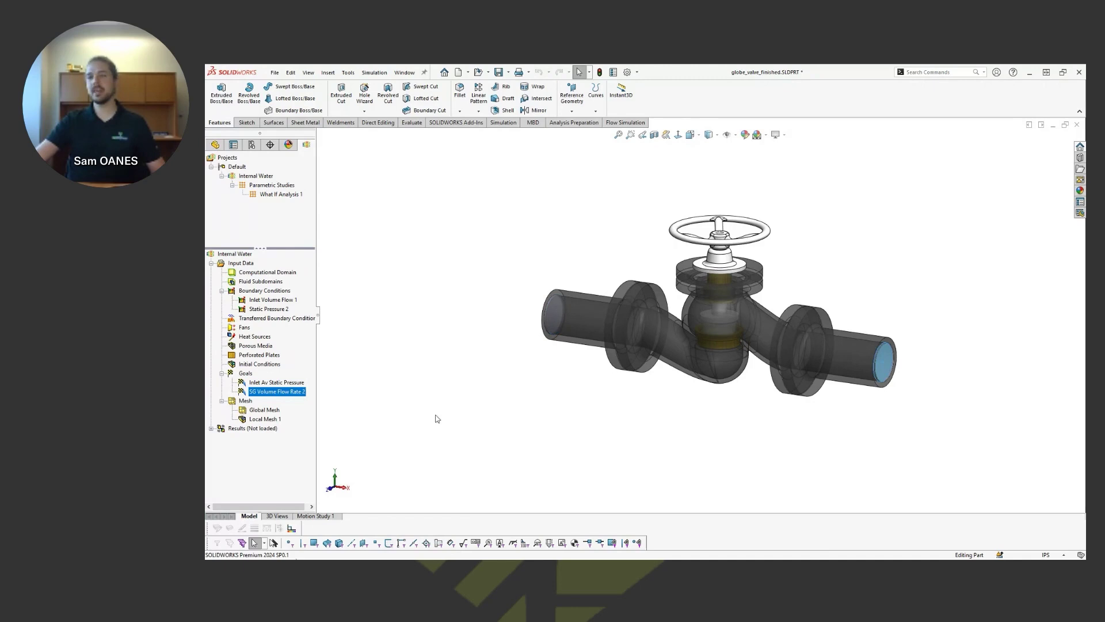
pyautogui.rightClick(270, 430)
# Load the saved results, expand the results list, and preview the Local Mesh 1 region
pyautogui.click(291, 438)
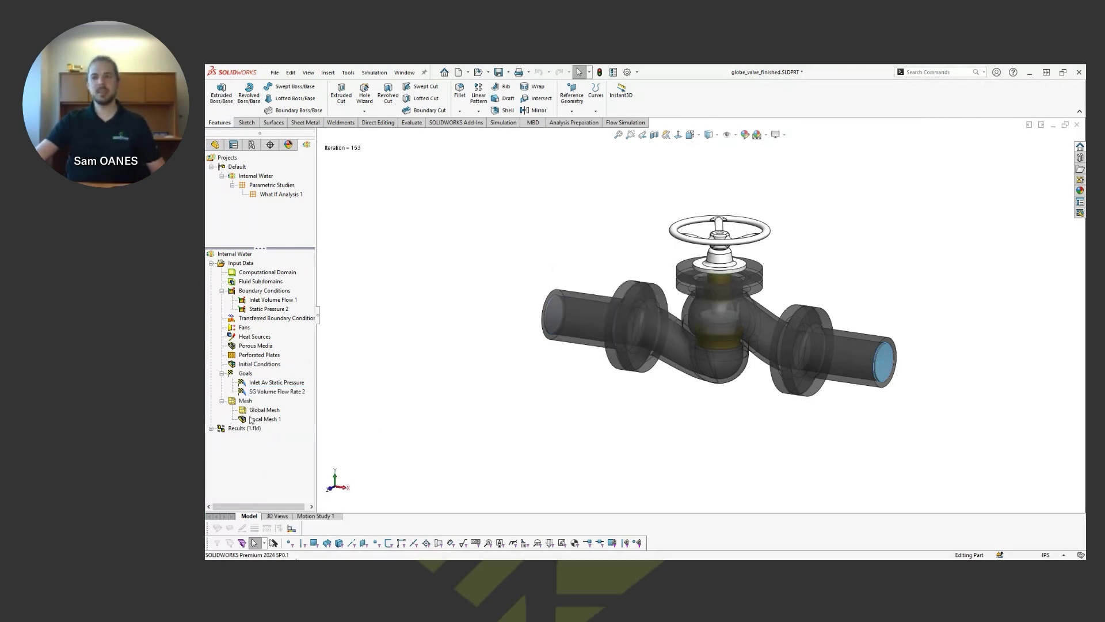
pyautogui.click(212, 428)
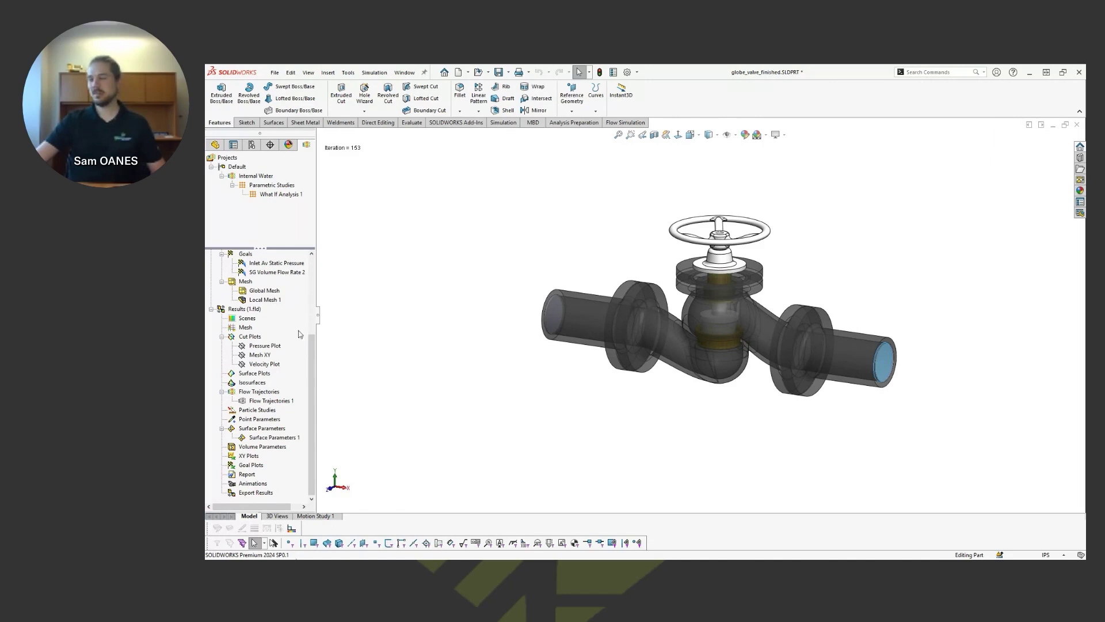
pyautogui.click(275, 301)
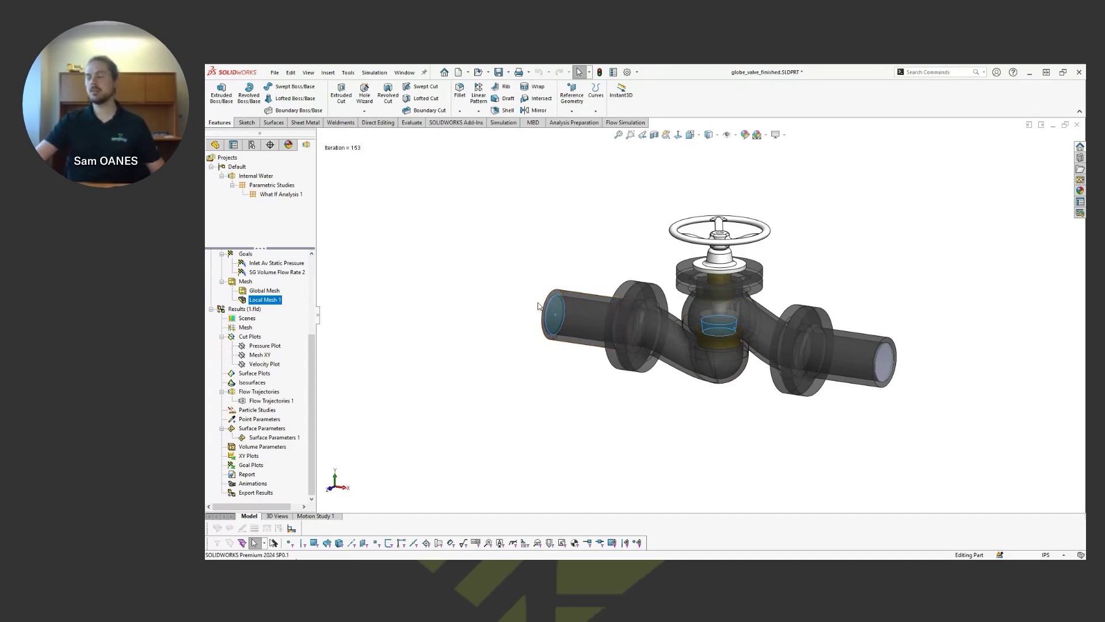
pyautogui.scroll(-5, 764, 347)
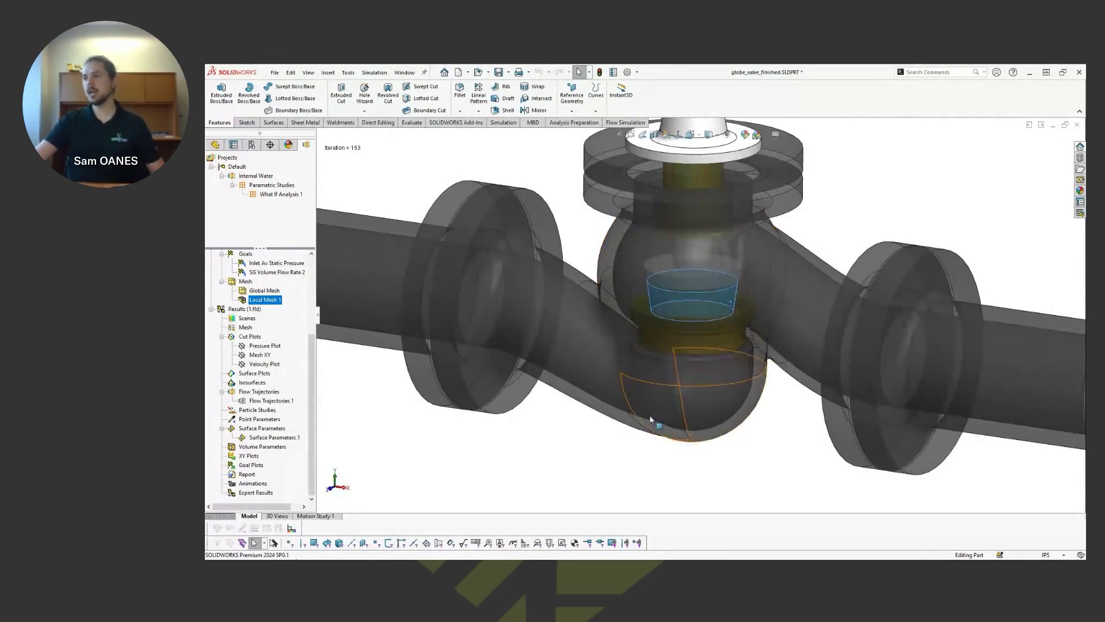
# Fit the valve in view and show the Pressure Plot cut plot
pyautogui.press('f')
pyautogui.click(427, 404)
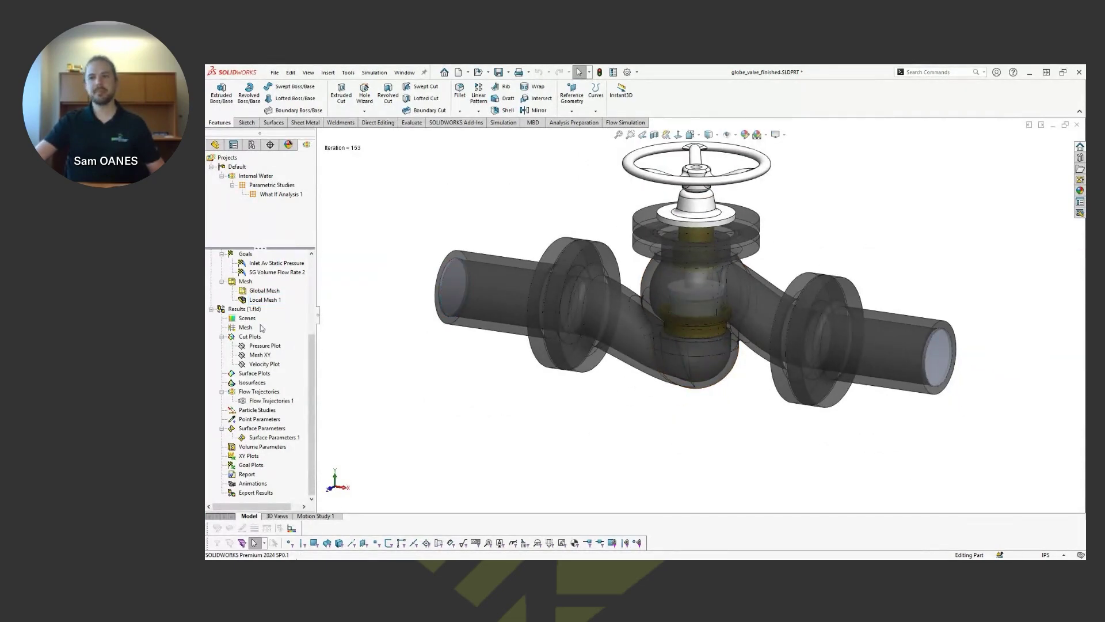
pyautogui.rightClick(264, 346)
pyautogui.click(321, 364)
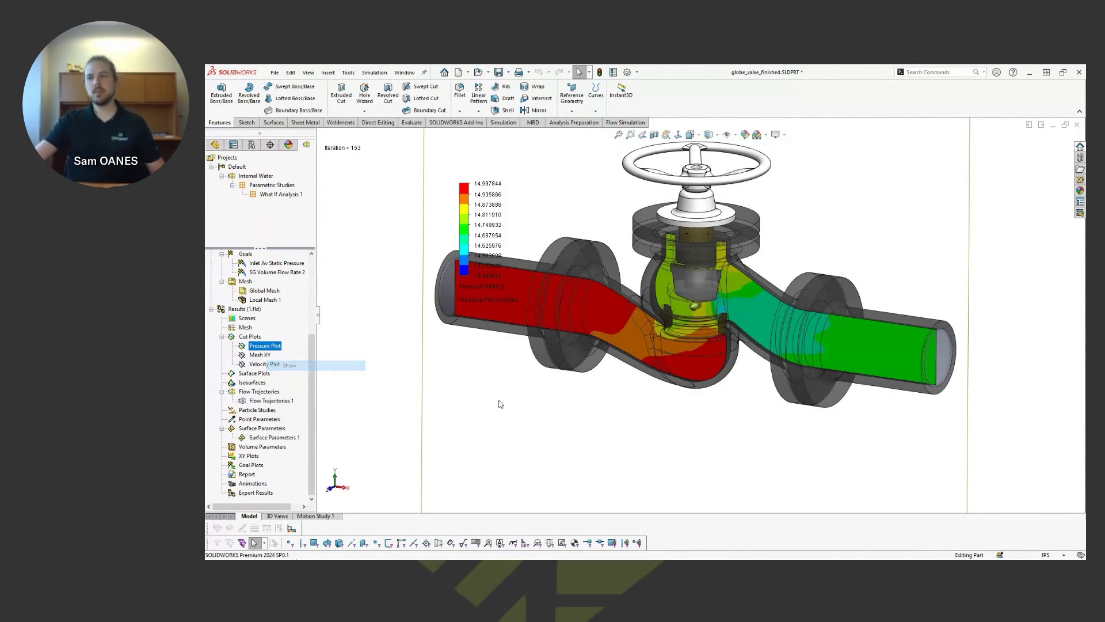
pyautogui.scroll(-2, 595, 433)
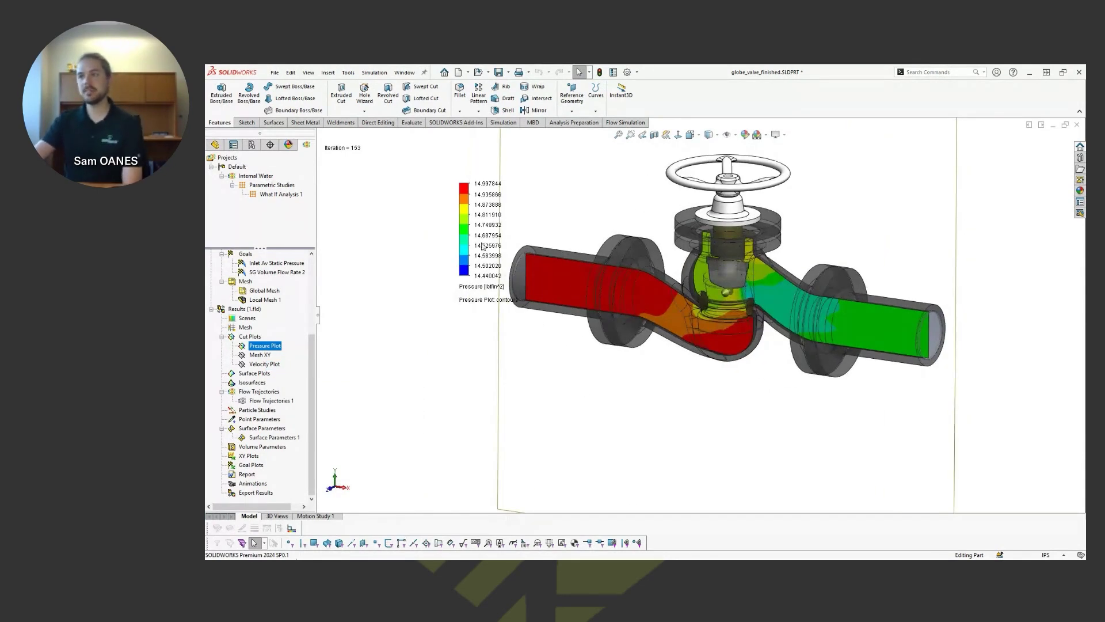
# Move the pressure legend left and increase its number of contour levels
pyautogui.moveTo(462, 228); pyautogui.dragTo(346, 215)
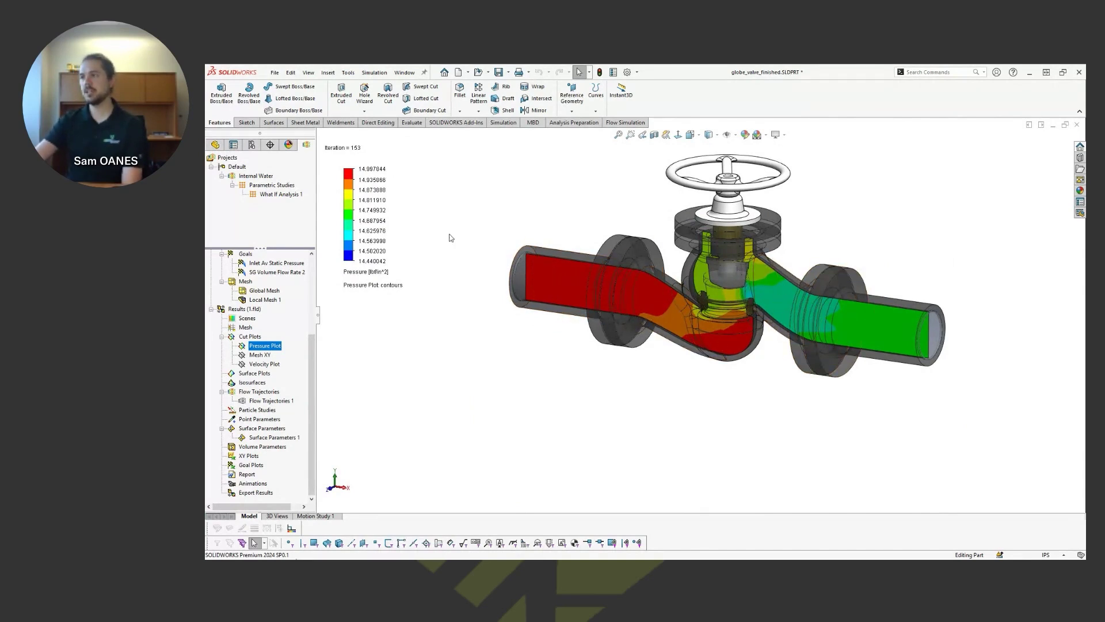
pyautogui.moveTo(339, 263)
pyautogui.scroll(2, 341, 173)
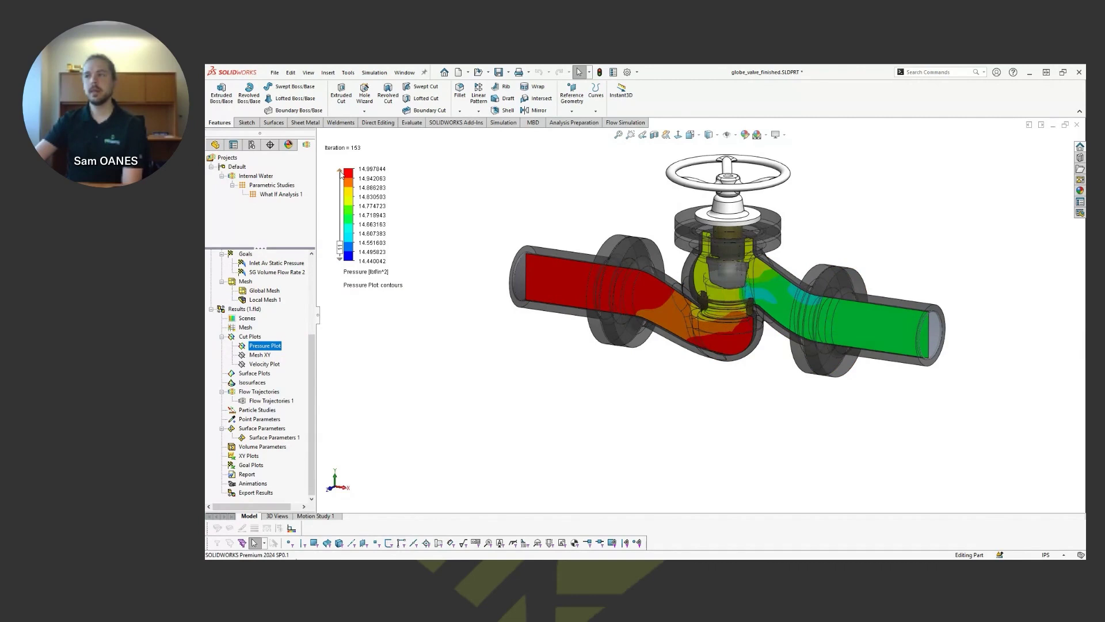
pyautogui.scroll(3, 341, 174)
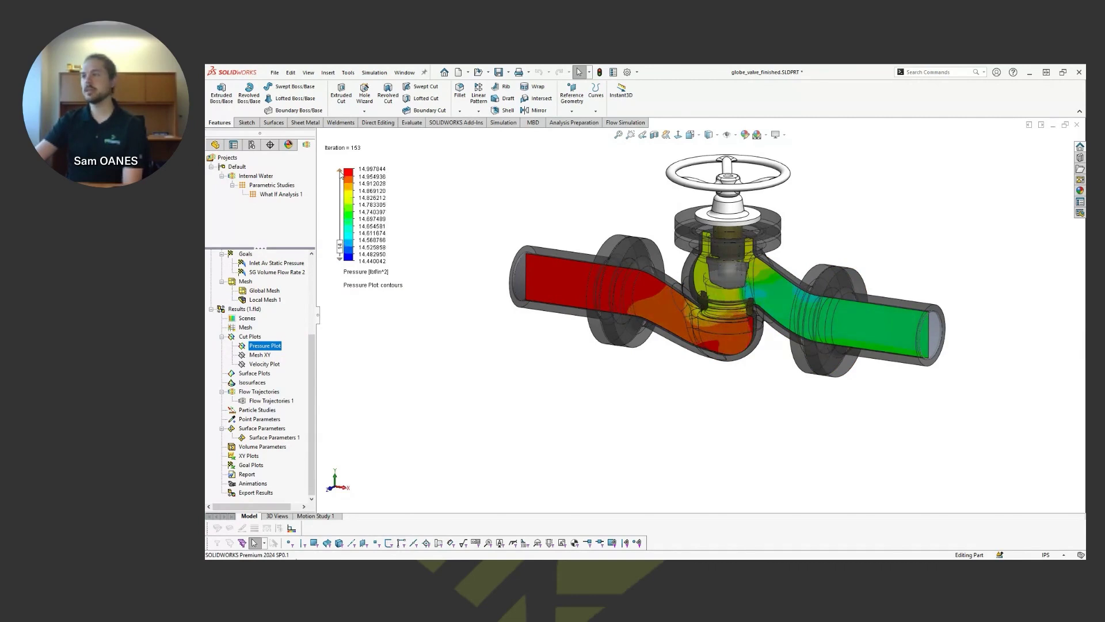
pyautogui.scroll(2, 341, 175)
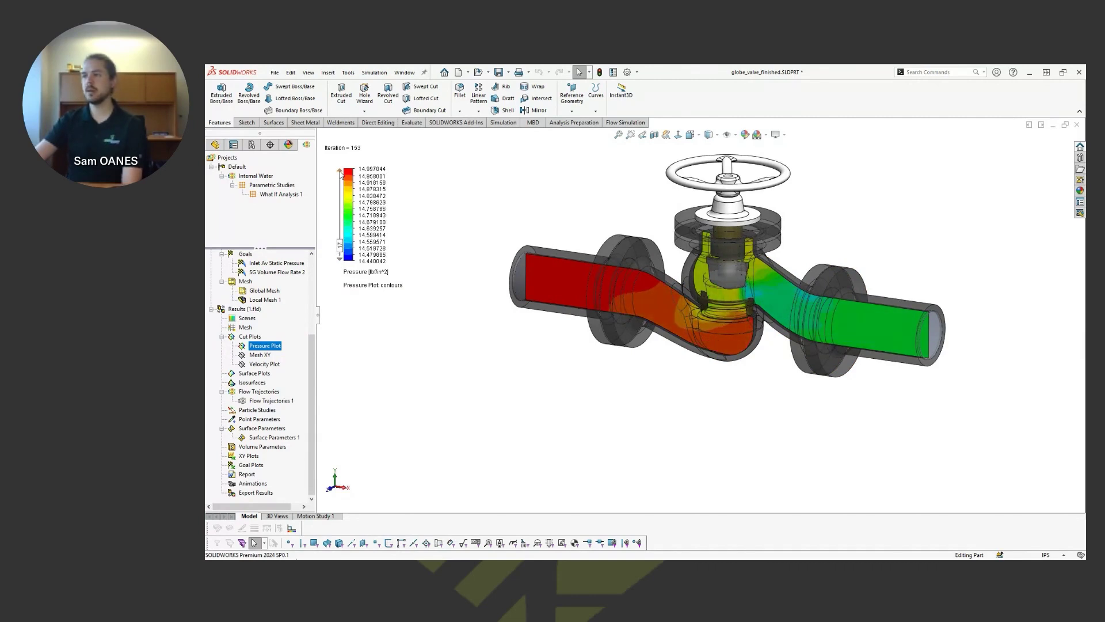
pyautogui.scroll(1, 341, 175)
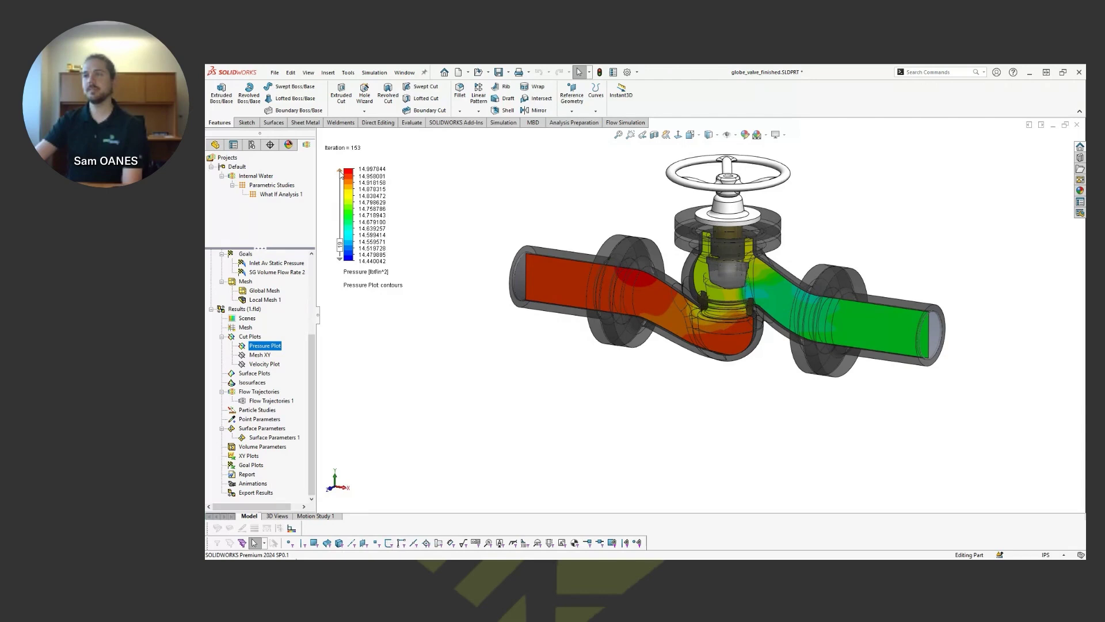
# Hide the Pressure Plot and show the Mesh XY grid through the valve cross-section
pyautogui.rightClick(274, 347)
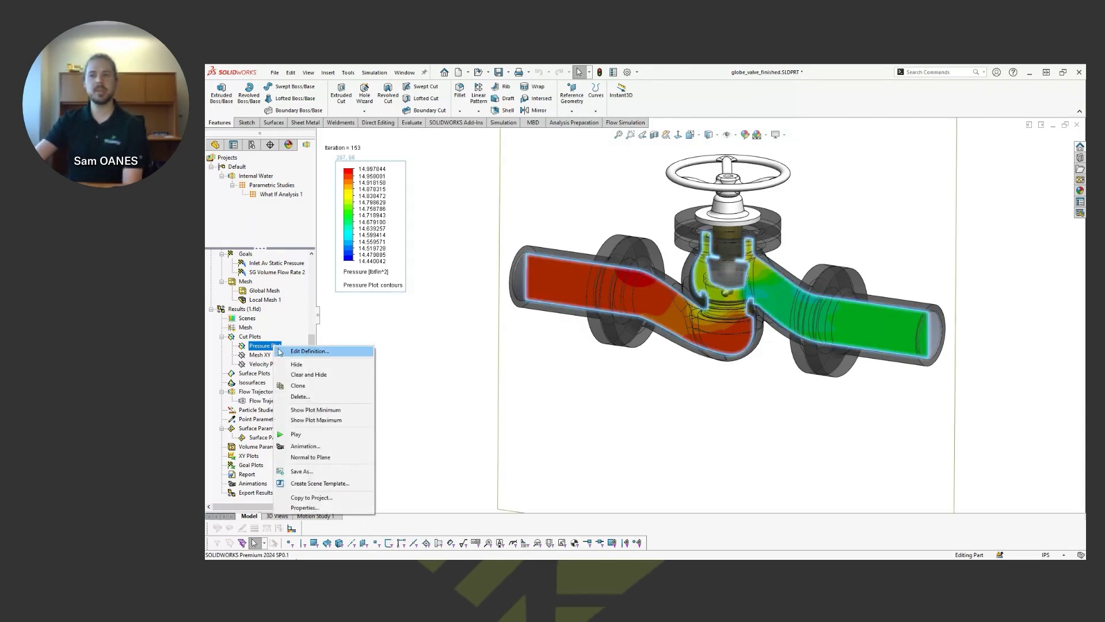
pyautogui.click(278, 363)
pyautogui.rightClick(262, 353)
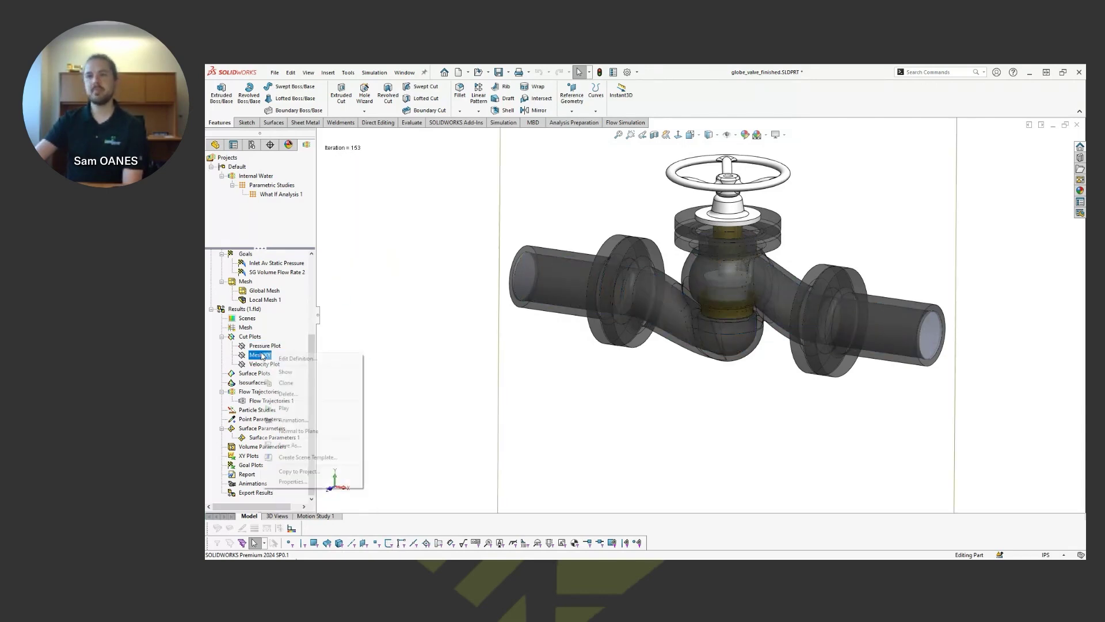
pyautogui.click(253, 364)
pyautogui.rightClick(251, 362)
pyautogui.click(260, 355)
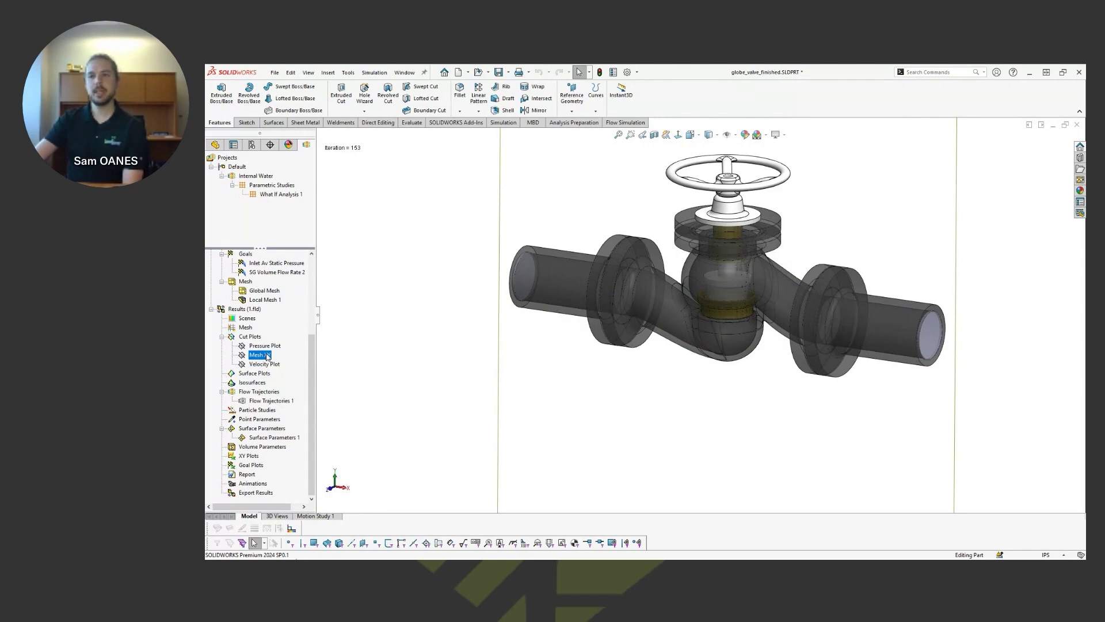
pyautogui.rightClick(266, 354)
pyautogui.click(282, 372)
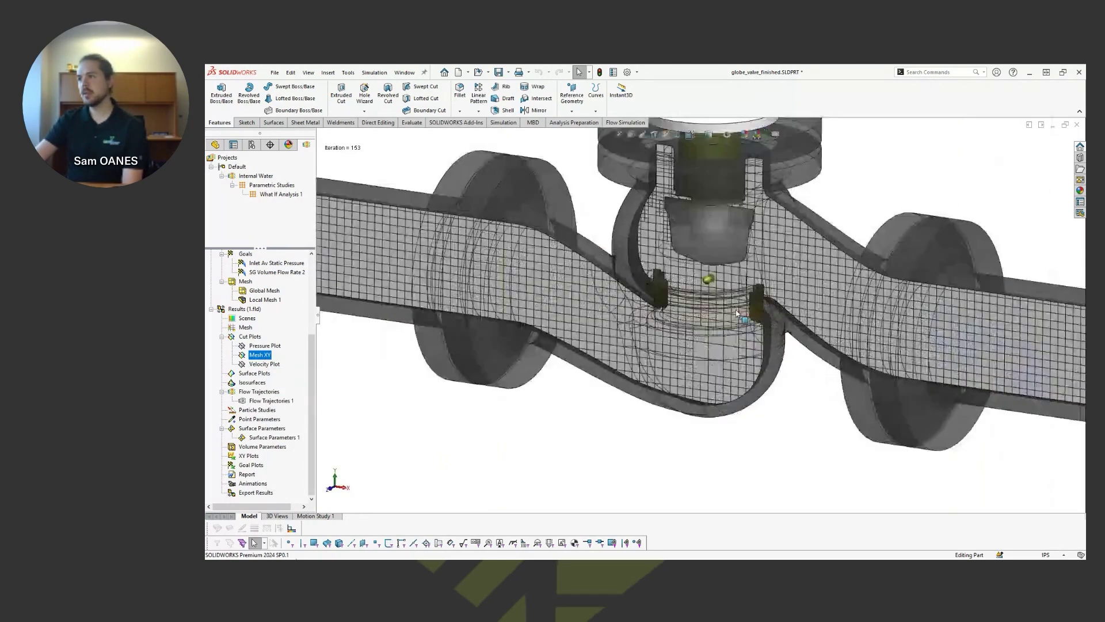
pyautogui.scroll(-5, 737, 312)
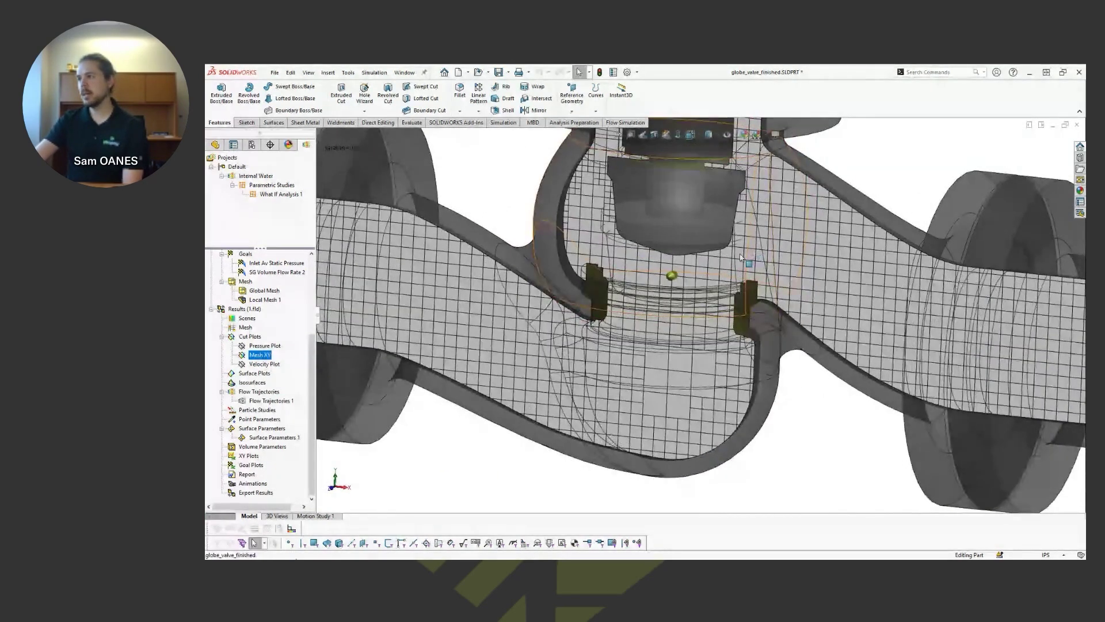
# Display the Velocity Plot cut plot and orbit around the valve to inspect its contours
pyautogui.click(265, 364)
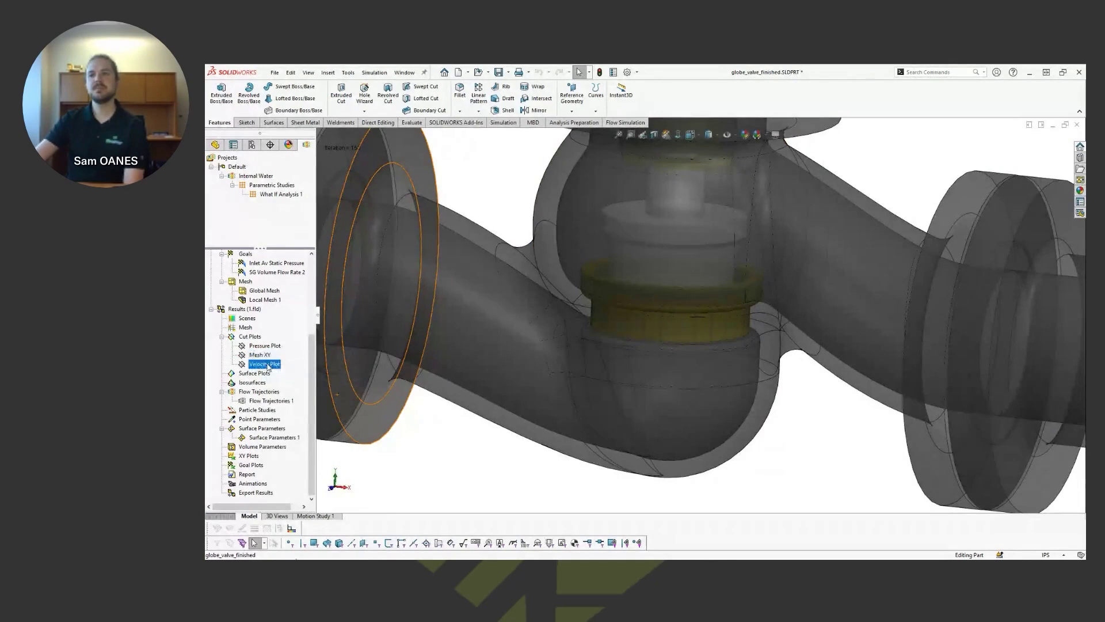
pyautogui.rightClick(268, 367)
pyautogui.click(288, 383)
pyautogui.scroll(3, 728, 405)
pyautogui.moveTo(702, 336); pyautogui.dragTo(703, 364, button='middle')
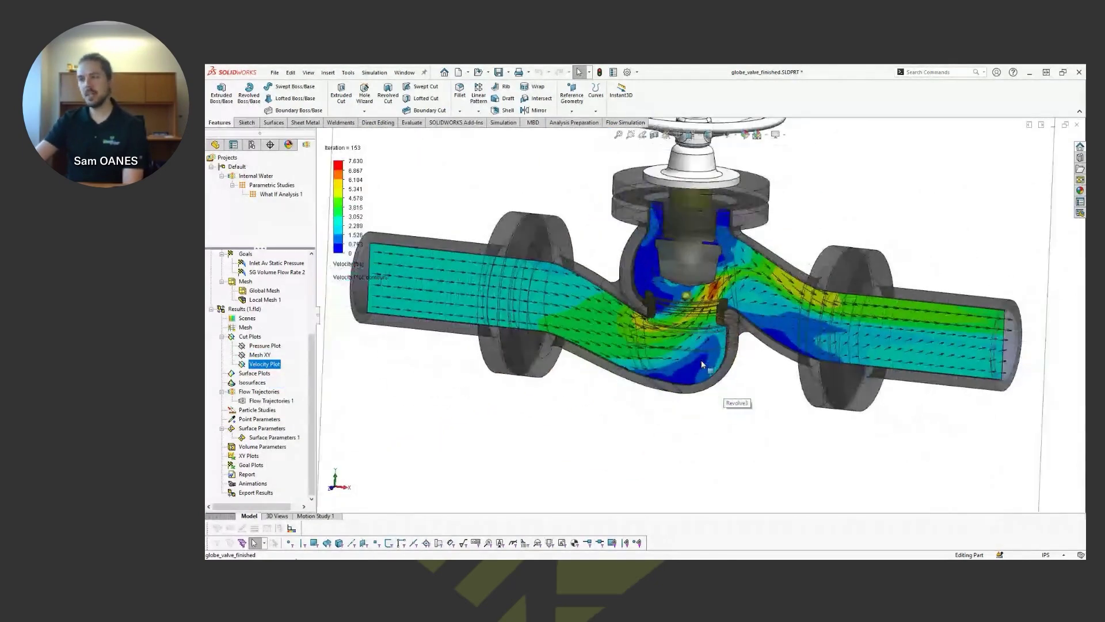
pyautogui.scroll(-5, 713, 296)
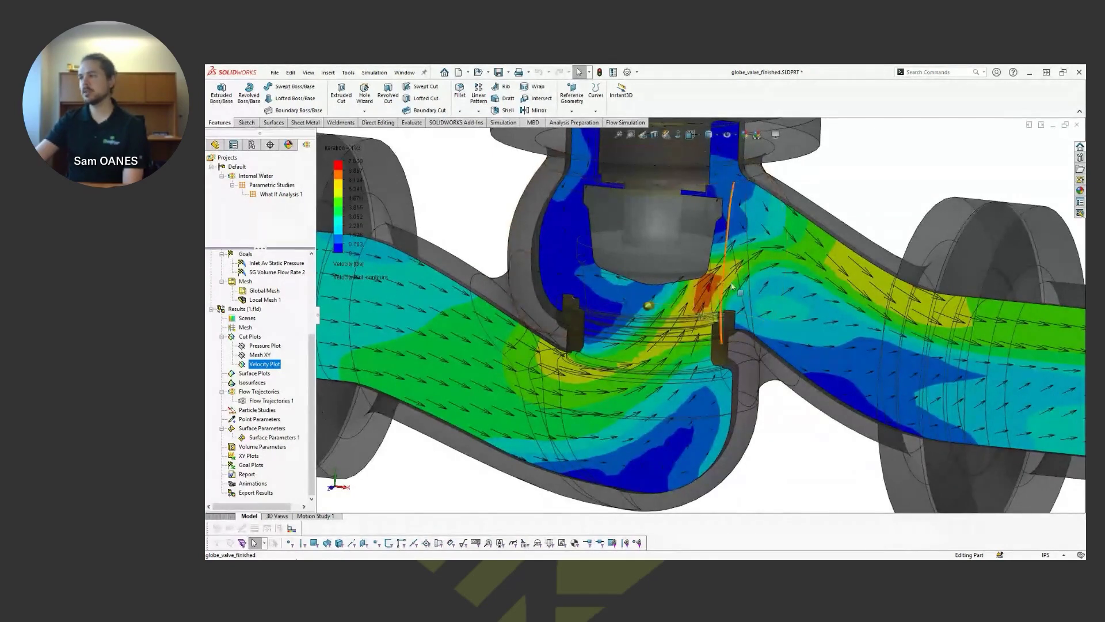
pyautogui.scroll(2, 718, 305)
pyautogui.moveTo(718, 305); pyautogui.dragTo(557, 250, button='middle')
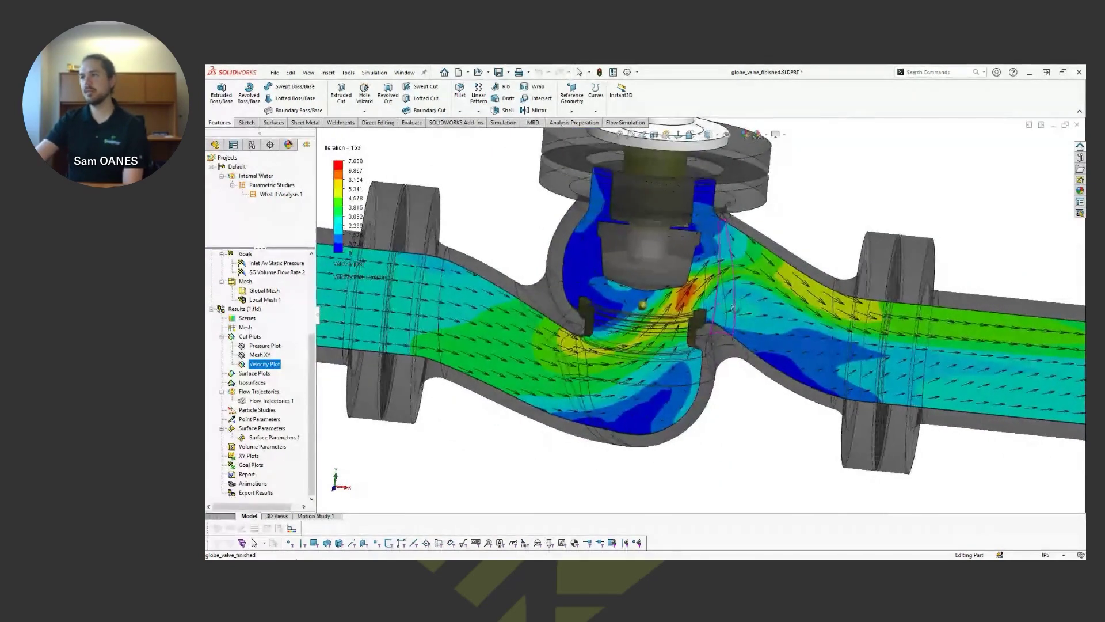
pyautogui.scroll(-4, 557, 224)
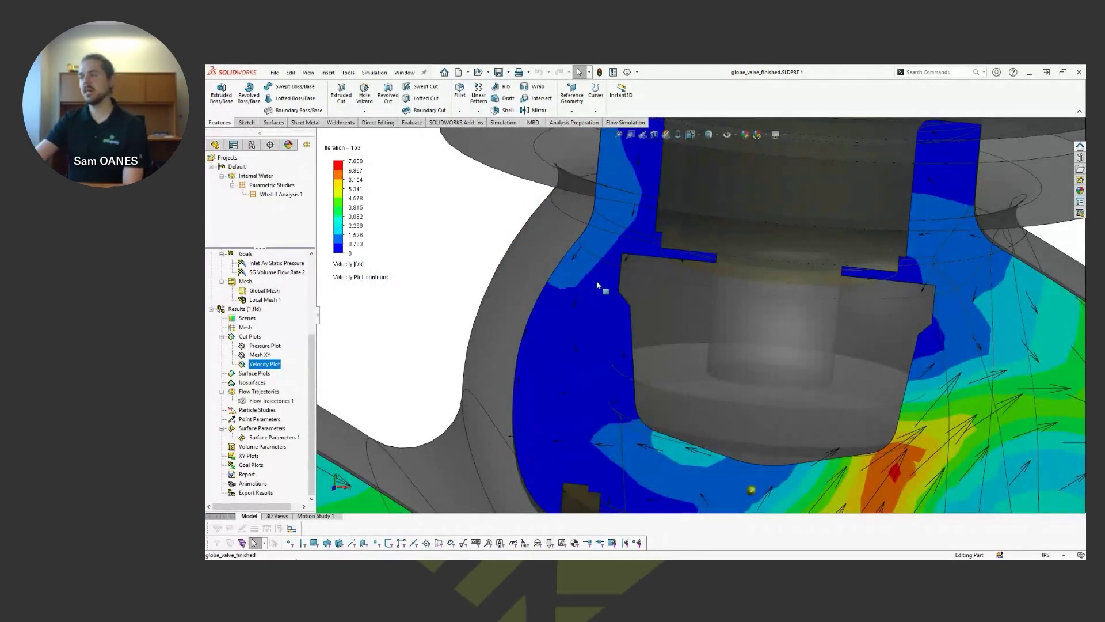
pyautogui.scroll(5, 574, 335)
pyautogui.moveTo(574, 335); pyautogui.dragTo(671, 328, button='middle')
# Hide the Velocity Plot and fit the whole valve in view
pyautogui.rightClick(266, 364)
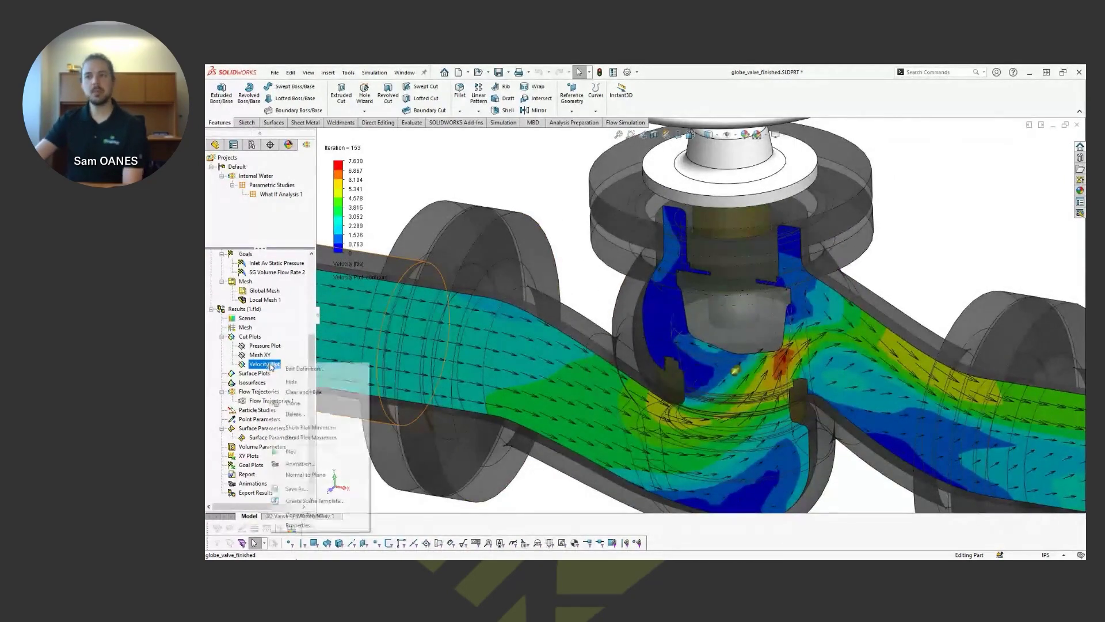
pyautogui.click(286, 378)
pyautogui.press('f')
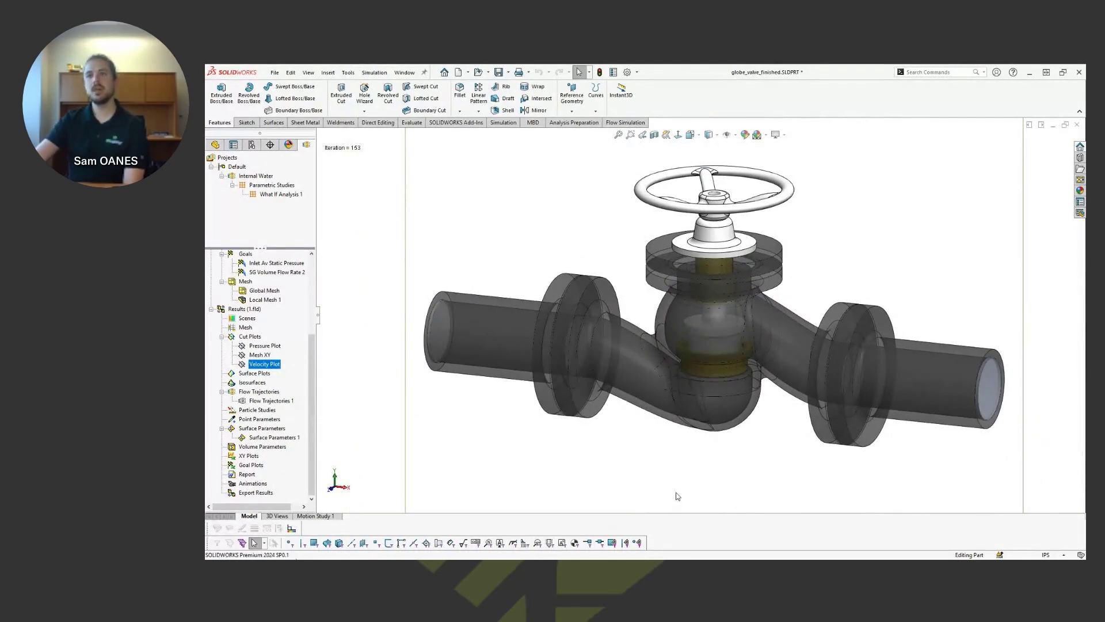
# Show Flow Trajectories 1 arrows coloured by velocity (0–7.630 ft/s) and zoom around the valve
pyautogui.scroll(2, 676, 496)
pyautogui.click(288, 401)
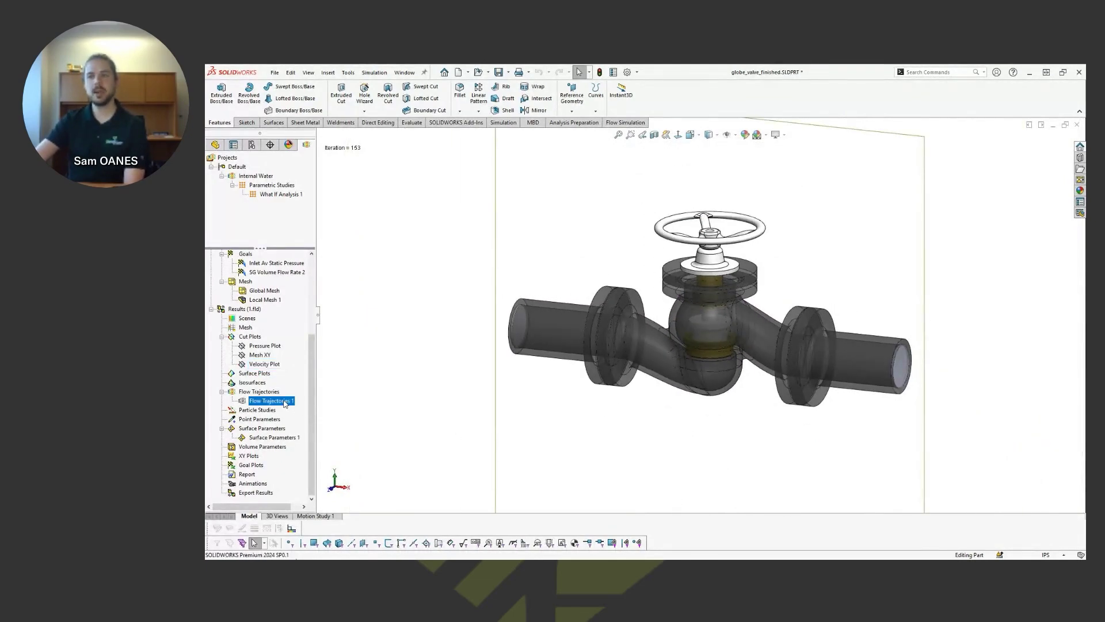
pyautogui.rightClick(288, 401)
pyautogui.click(311, 455)
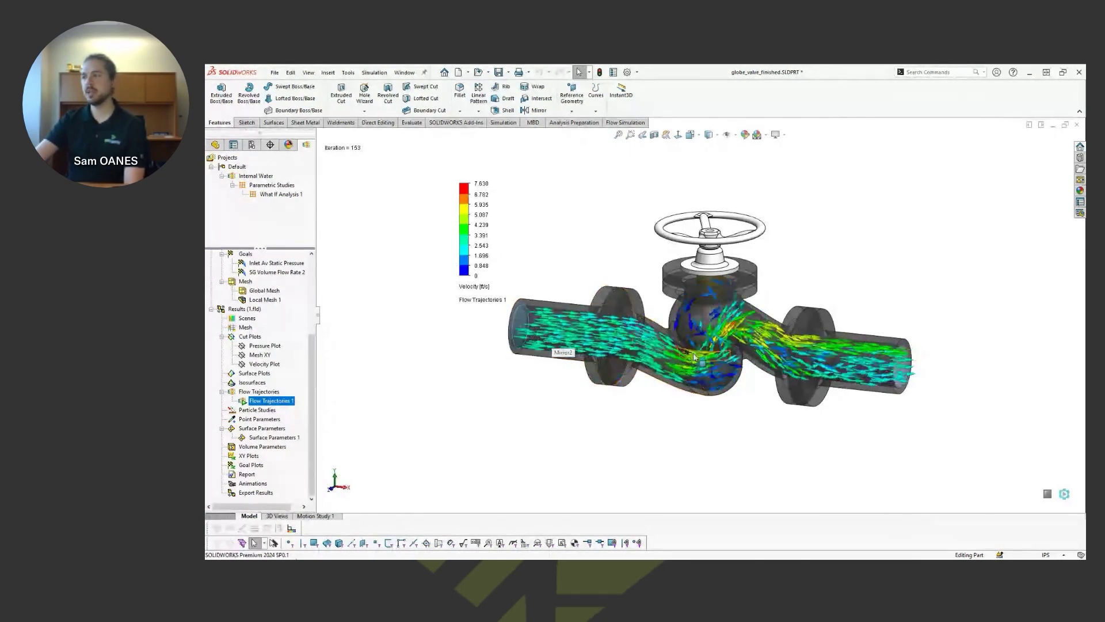
pyautogui.scroll(-3, 735, 350)
pyautogui.scroll(-3, 736, 350)
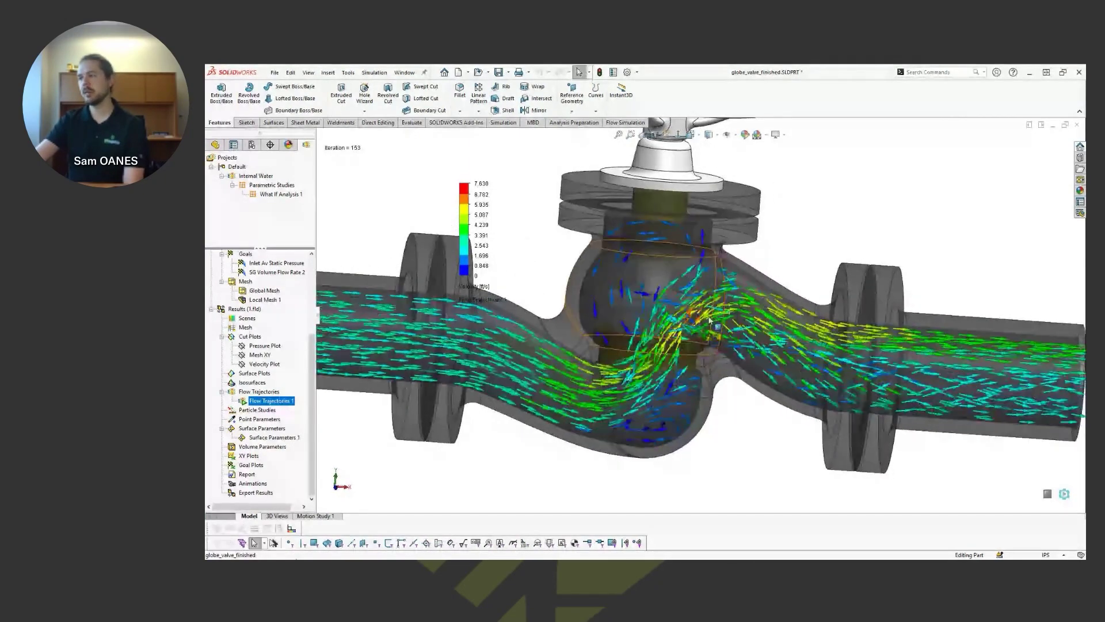
pyautogui.scroll(-3, 689, 290)
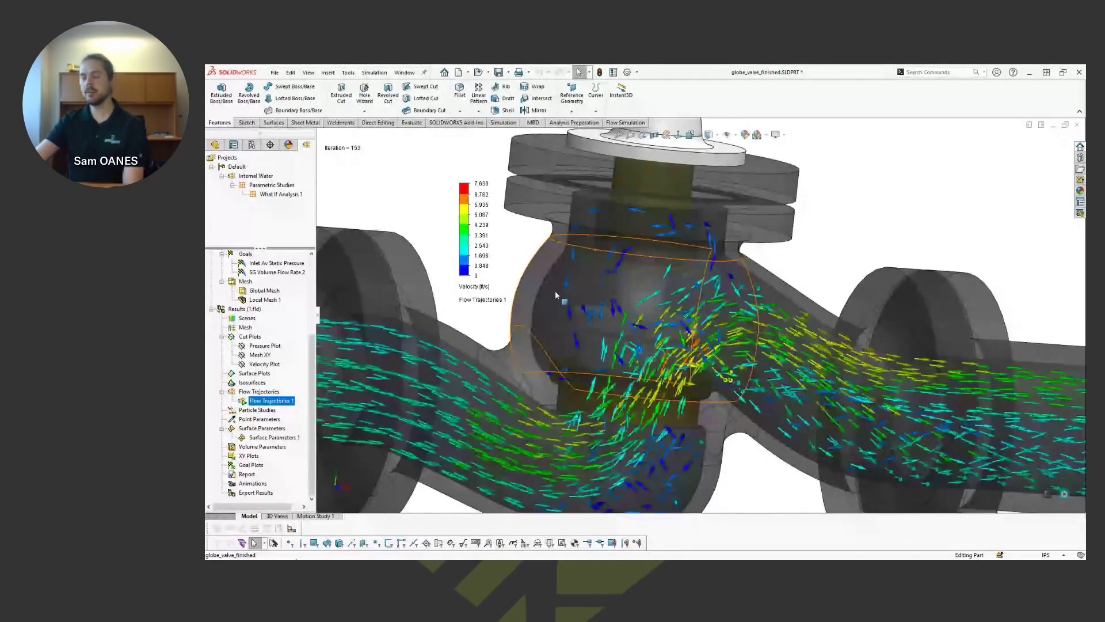
pyautogui.scroll(4, 903, 413)
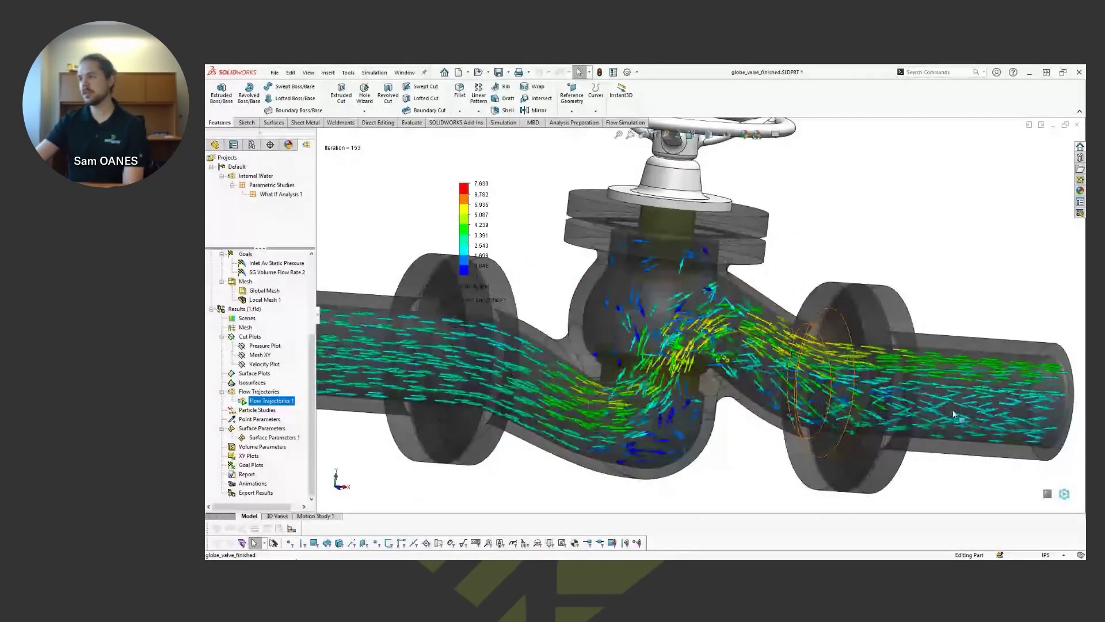
pyautogui.scroll(-3, 983, 423)
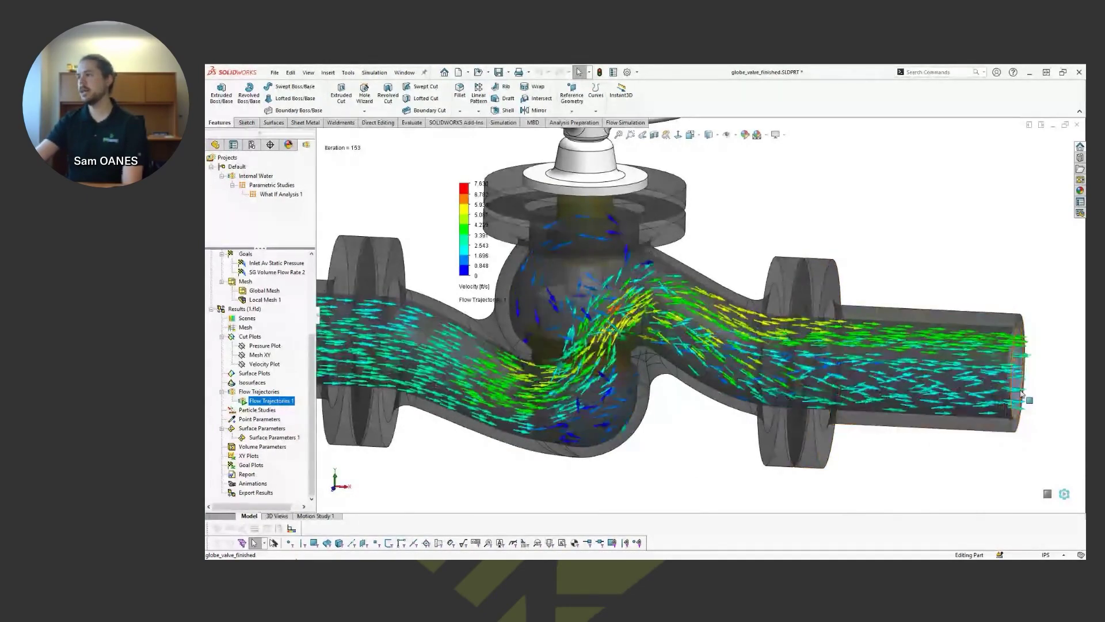
pyautogui.scroll(2, 1002, 374)
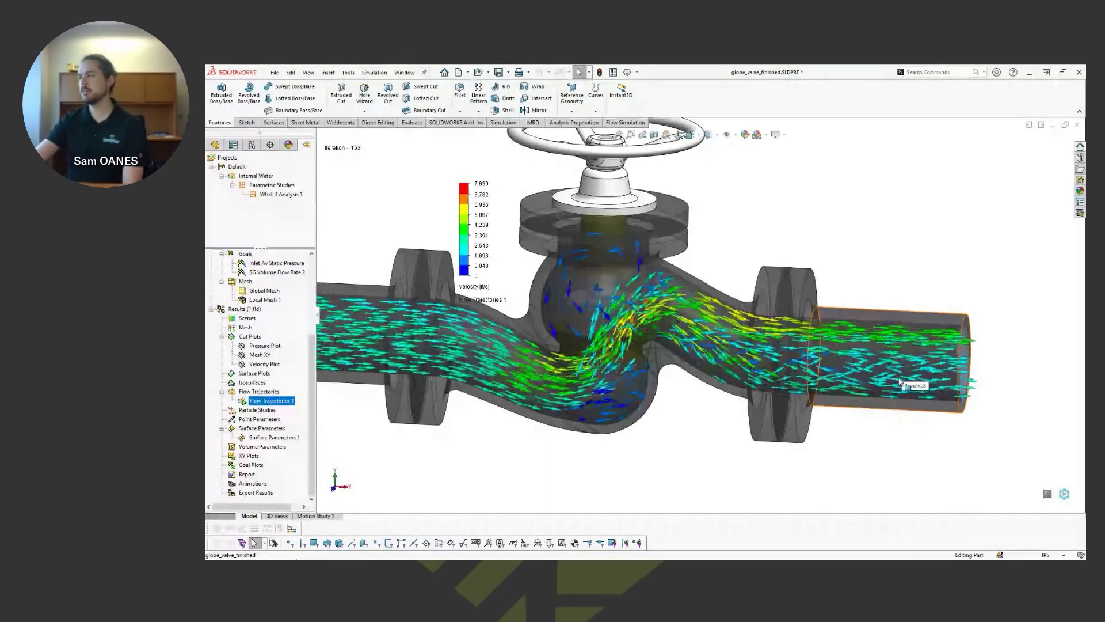
pyautogui.scroll(2, 915, 380)
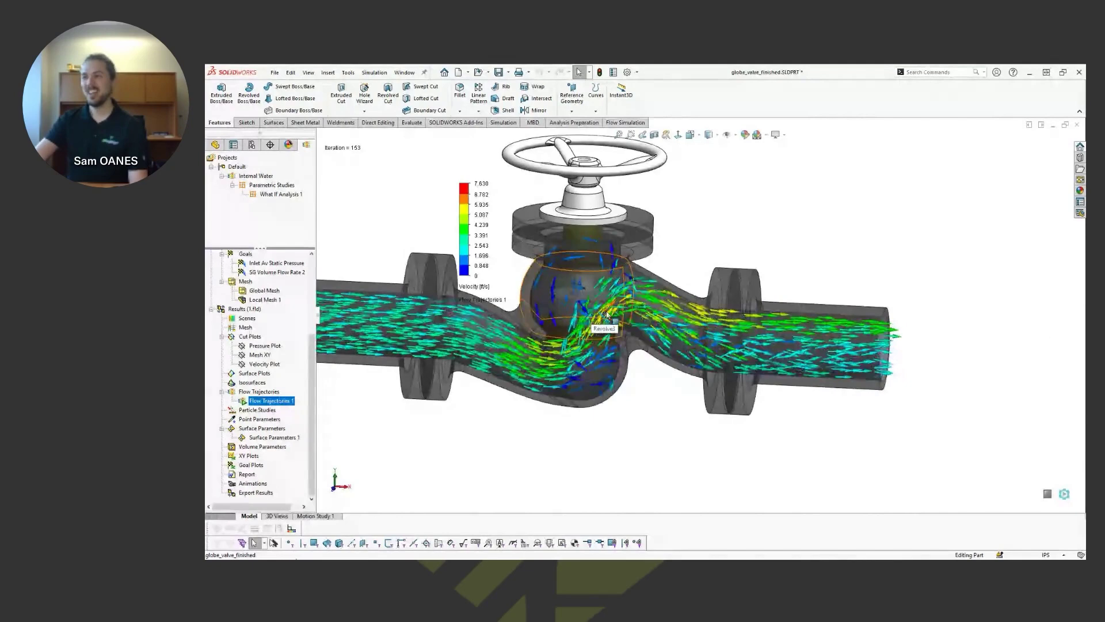
# Orbit the valve slightly and bring up the Flow Trajectories 1 options again
pyautogui.rightClick(290, 403)
pyautogui.press('Escape')
pyautogui.moveTo(576, 311)
pyautogui.mouseDown(button='middle')
pyautogui.moveTo(623, 309)
pyautogui.moveTo(614, 313)
pyautogui.mouseUp(button='middle')
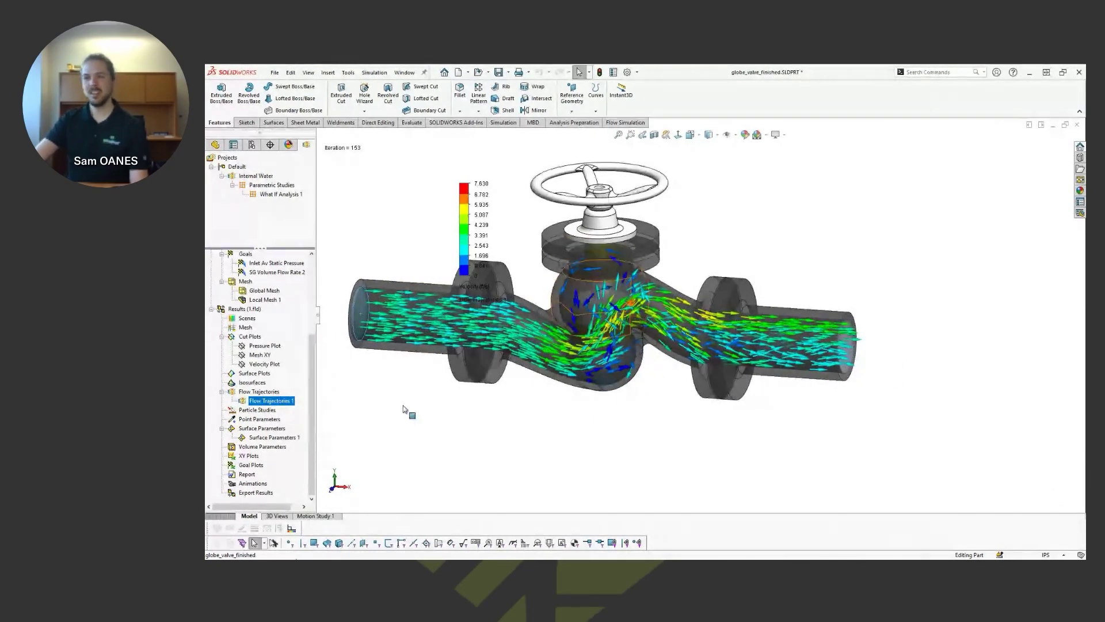
pyautogui.rightClick(290, 402)
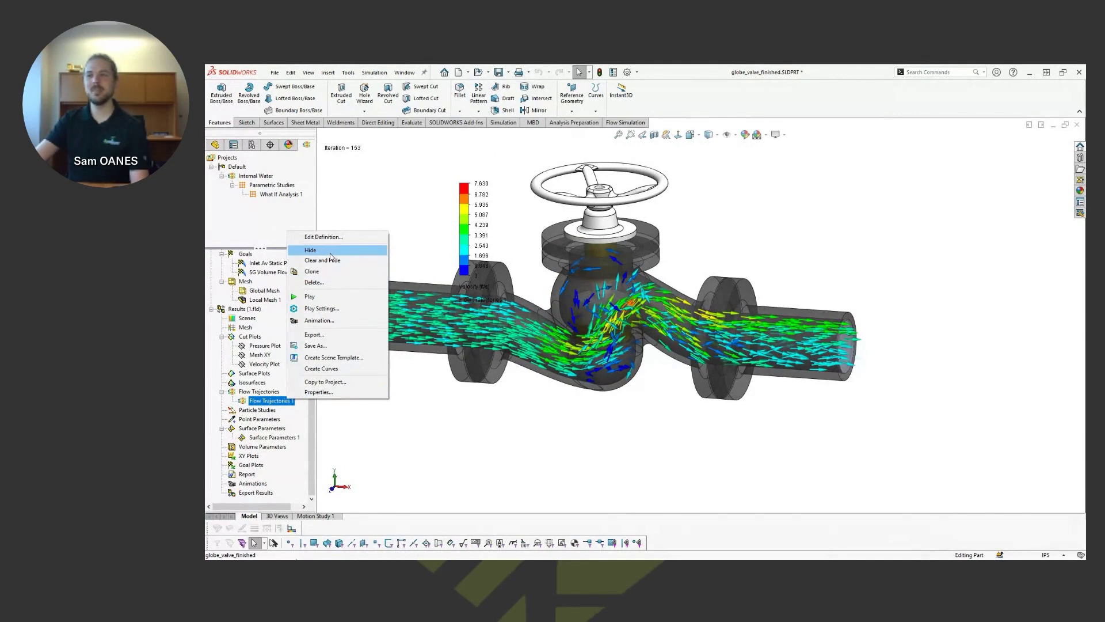
# Hide Flow Trajectories 1, orbit the valve, and clear the selection
pyautogui.click(314, 250)
pyautogui.moveTo(598, 403)
pyautogui.mouseDown(button='middle')
pyautogui.moveTo(606, 424)
pyautogui.moveTo(609, 396)
pyautogui.moveTo(606, 410)
pyautogui.mouseUp(button='middle')
pyautogui.click(579, 462)
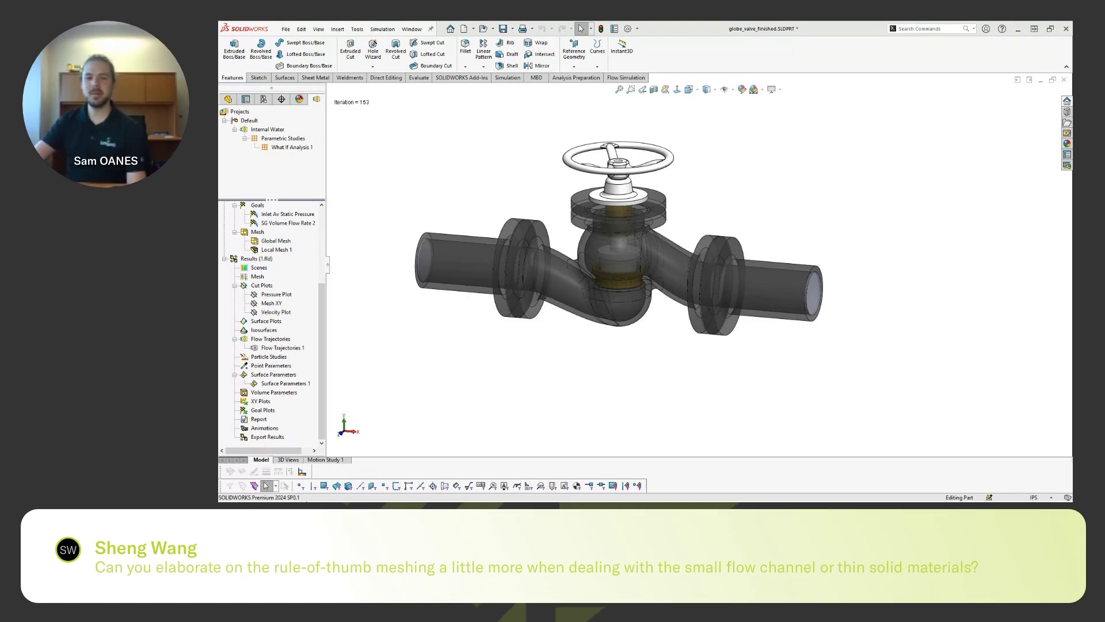
# Display the Mesh XY cut plot and zoom in to inspect the grid
pyautogui.rightClick(279, 304)
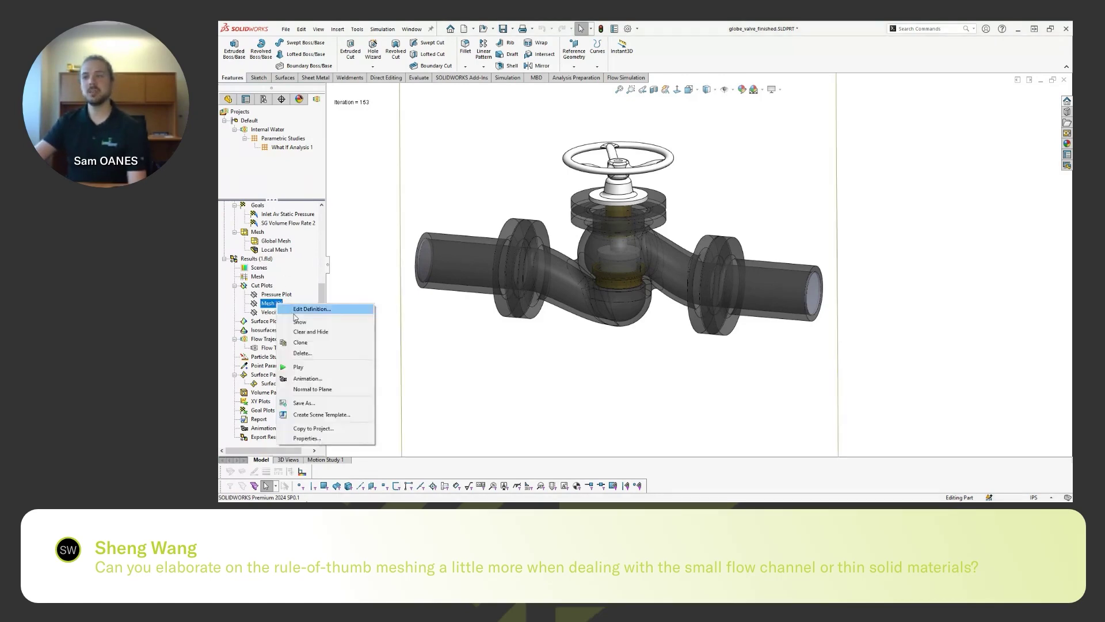
pyautogui.click(294, 314)
pyautogui.scroll(-5, 680, 334)
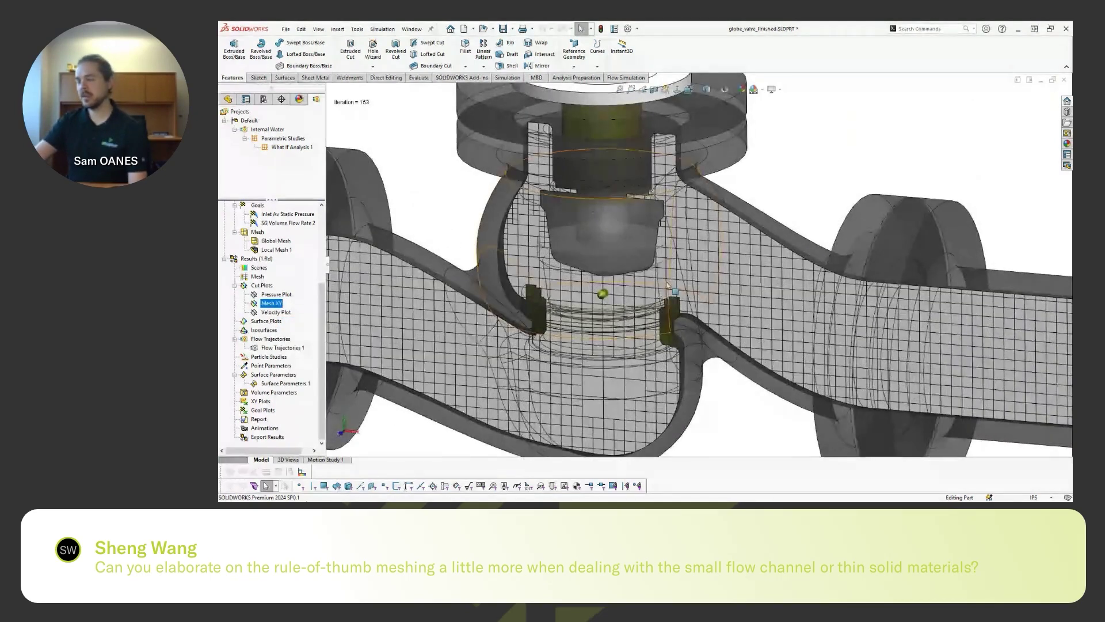
pyautogui.scroll(-5, 673, 328)
pyautogui.scroll(-5, 644, 304)
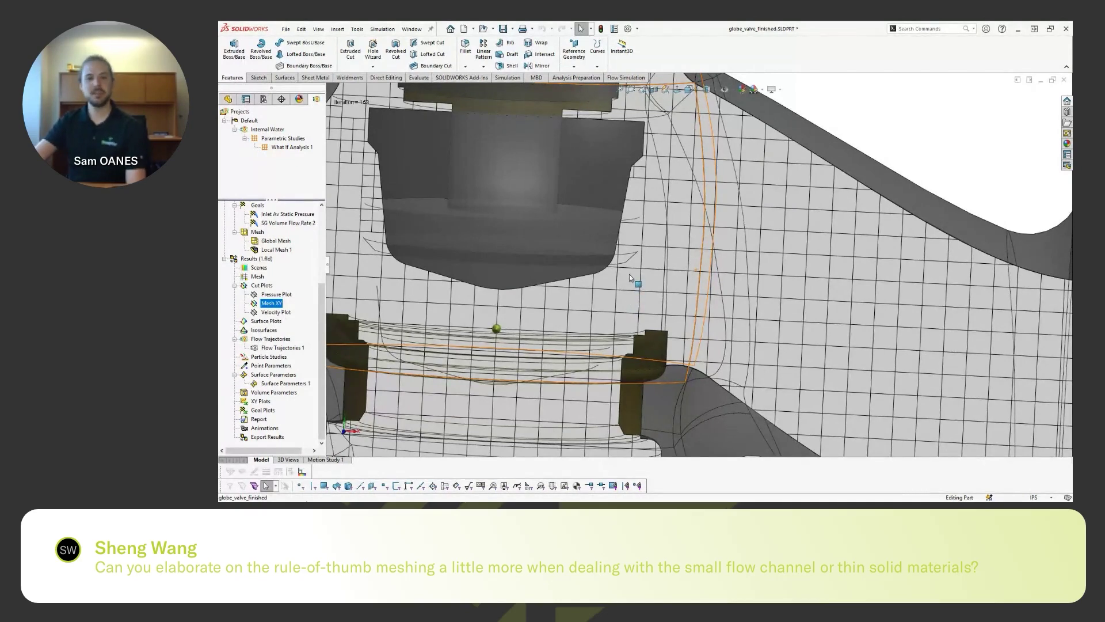
pyautogui.scroll(2, 629, 302)
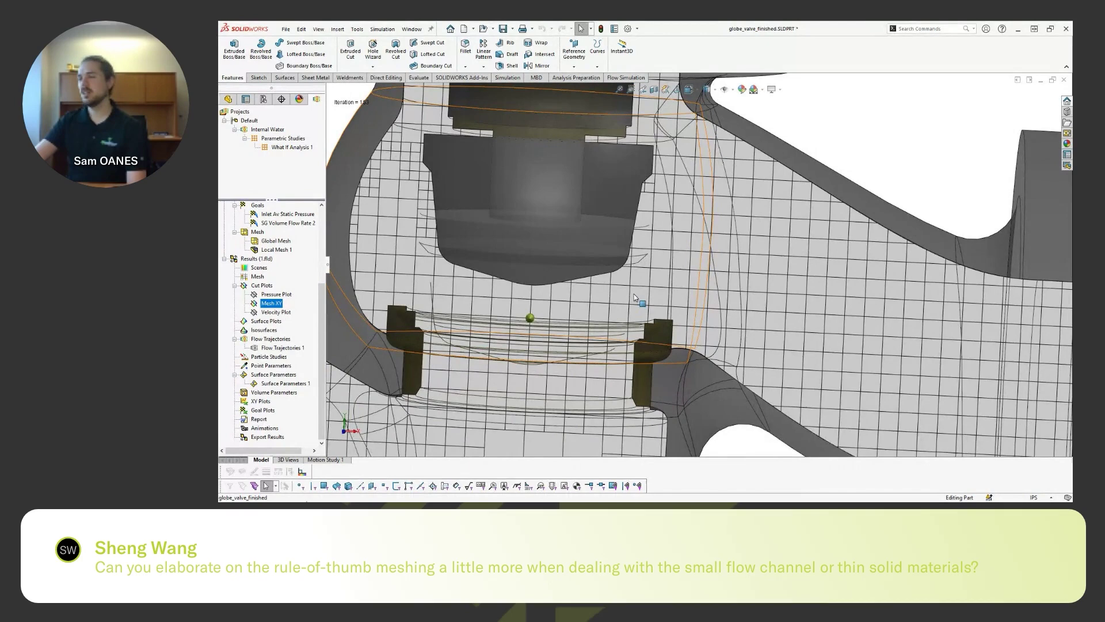
pyautogui.scroll(2, 633, 296)
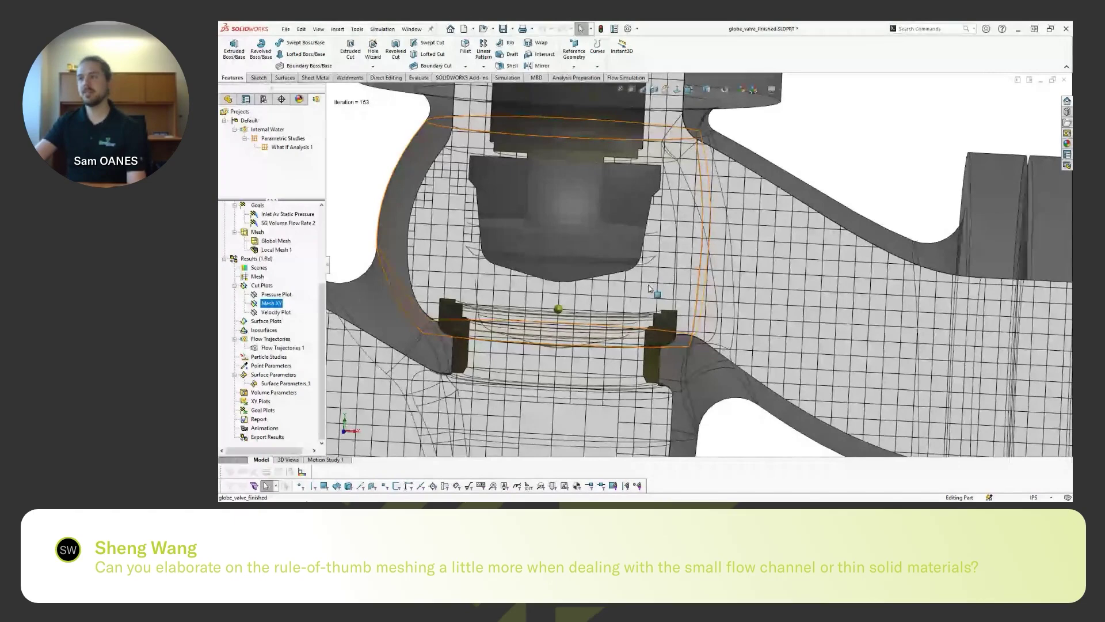
# Hide the Mesh XY plot and turn the full transparent valve into view
pyautogui.moveTo(659, 294); pyautogui.dragTo(380, 305, button='middle')
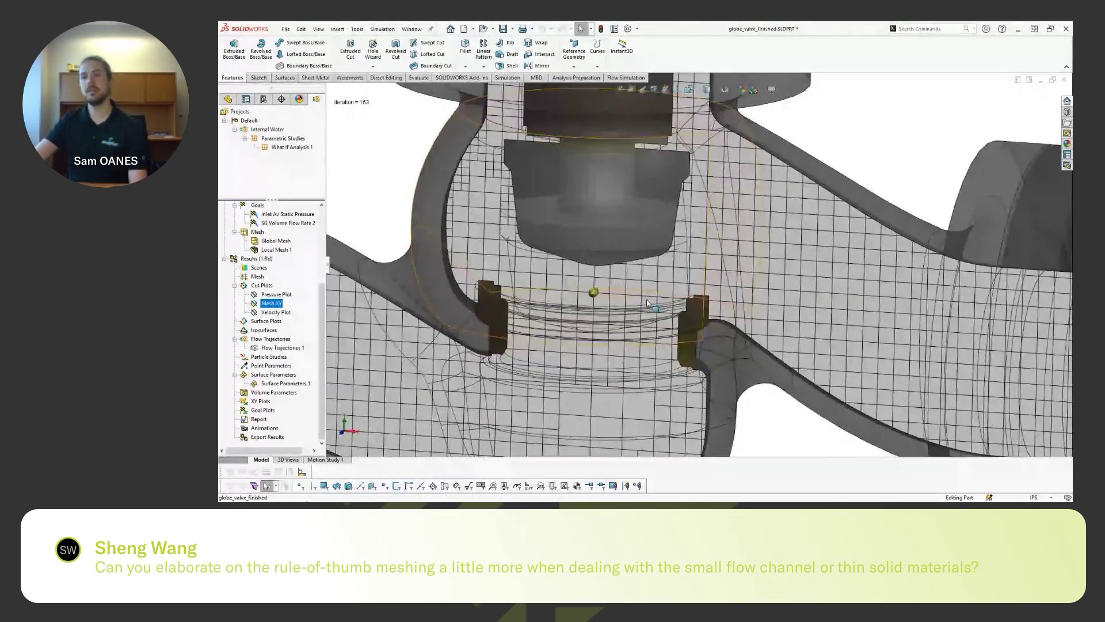
pyautogui.rightClick(274, 305)
pyautogui.click(294, 316)
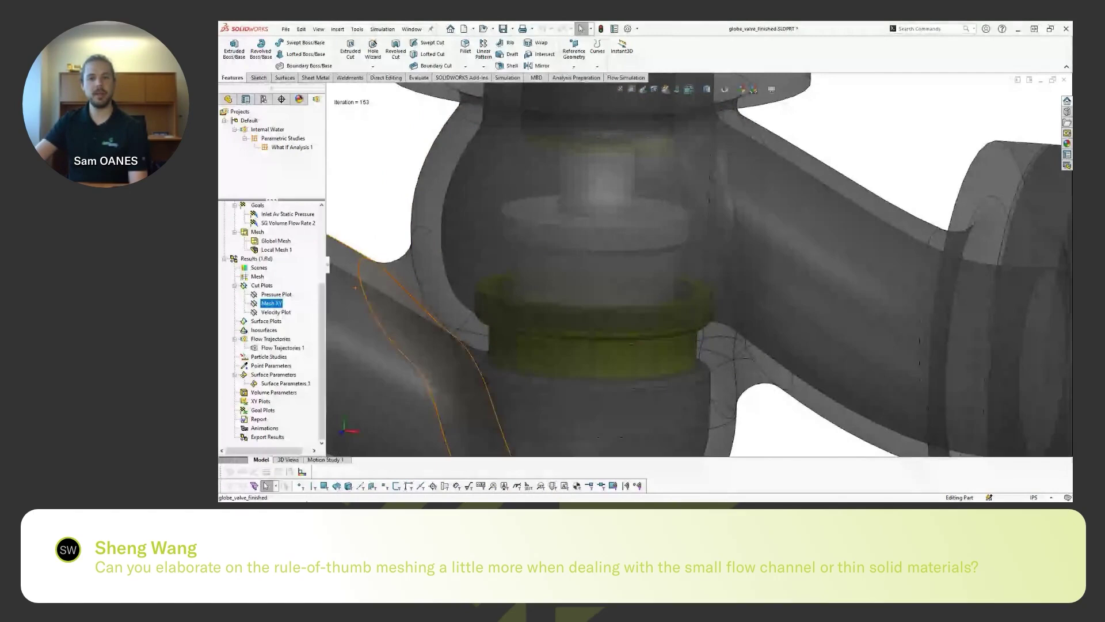
pyautogui.scroll(5, 630, 381)
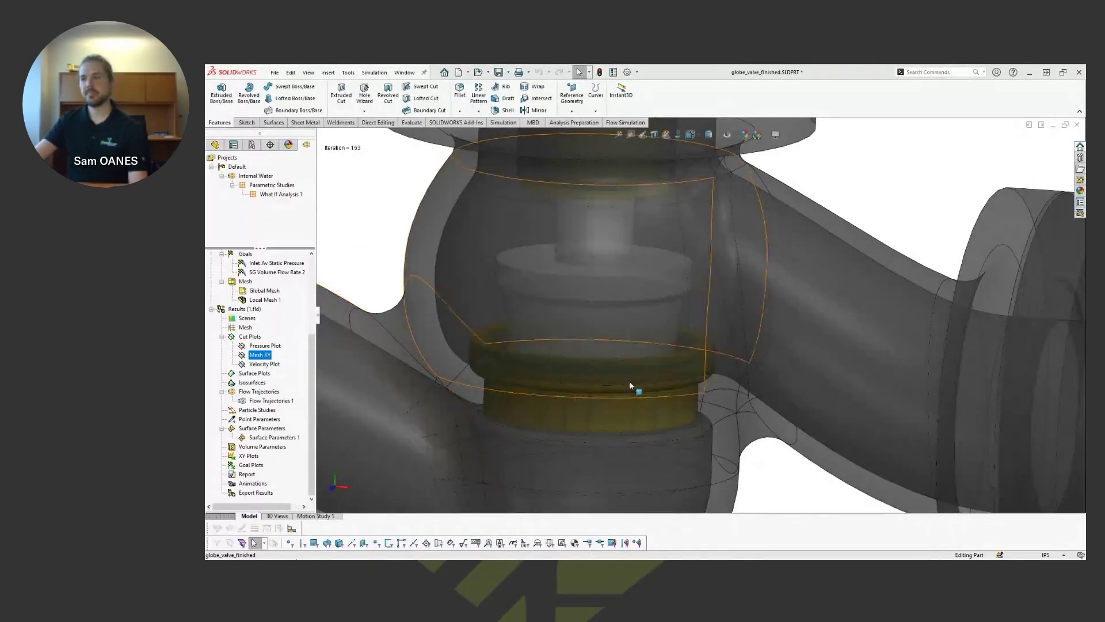
pyautogui.moveTo(733, 374); pyautogui.dragTo(722, 397, button='middle')
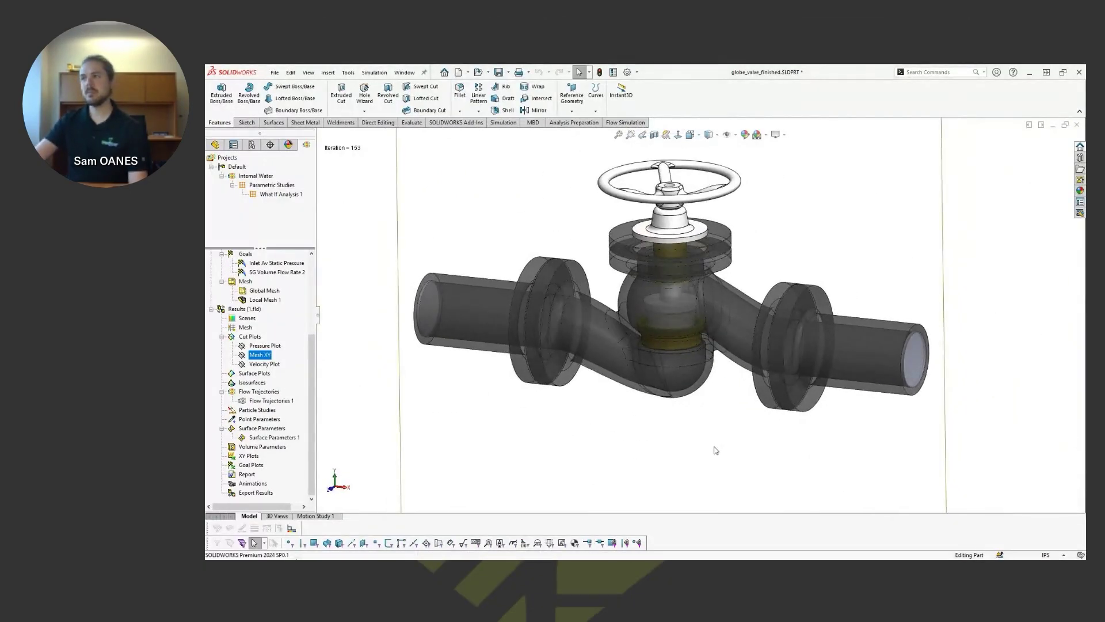
# Fit the valve and open What If Analysis 1, varying D12@Sketch16 over 1.75–3.5 in five values
pyautogui.press('f')
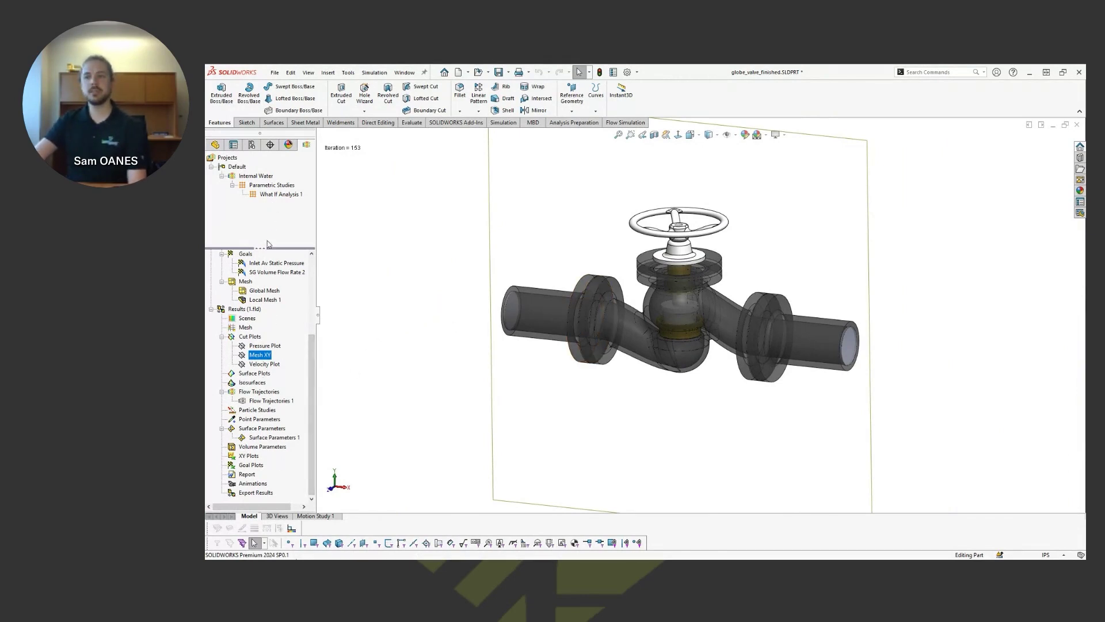
pyautogui.scroll(4, 270, 346)
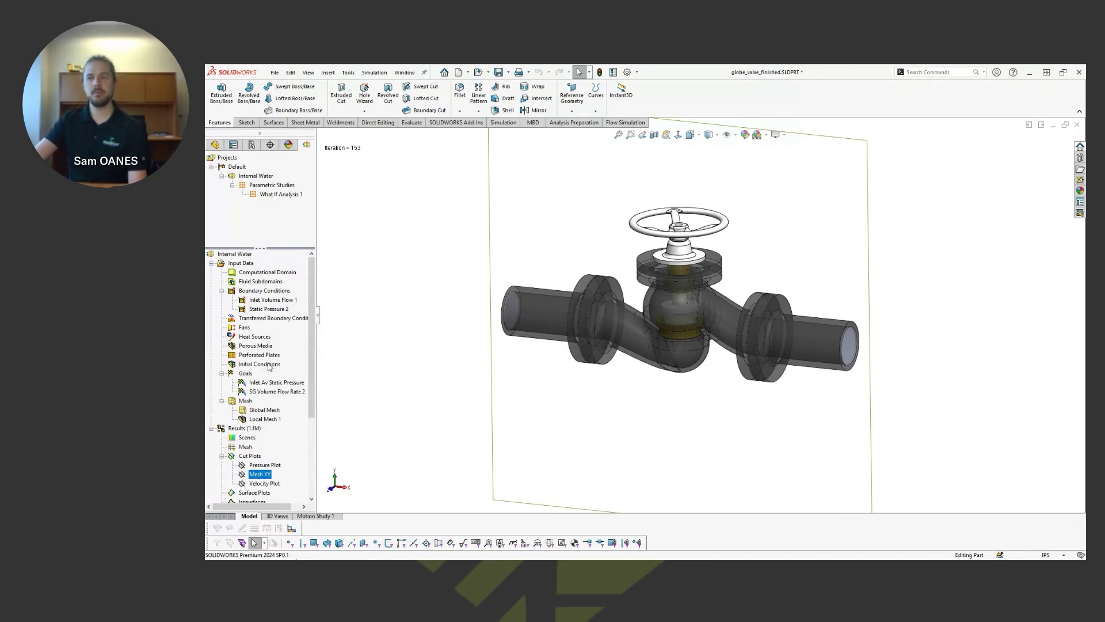
pyautogui.rightClick(288, 196)
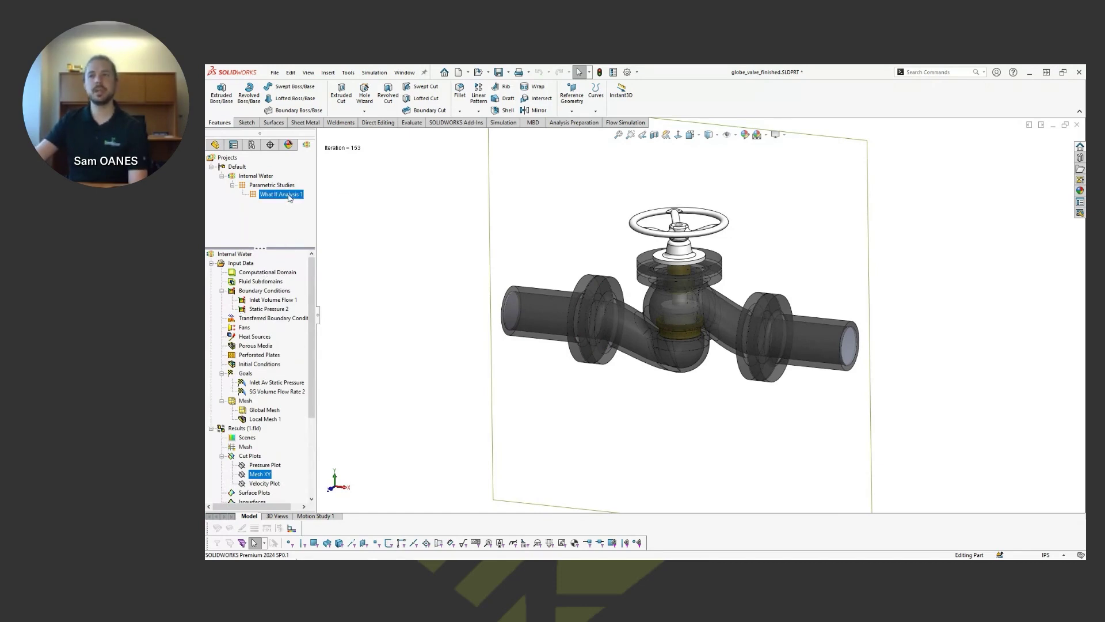
pyautogui.click(310, 204)
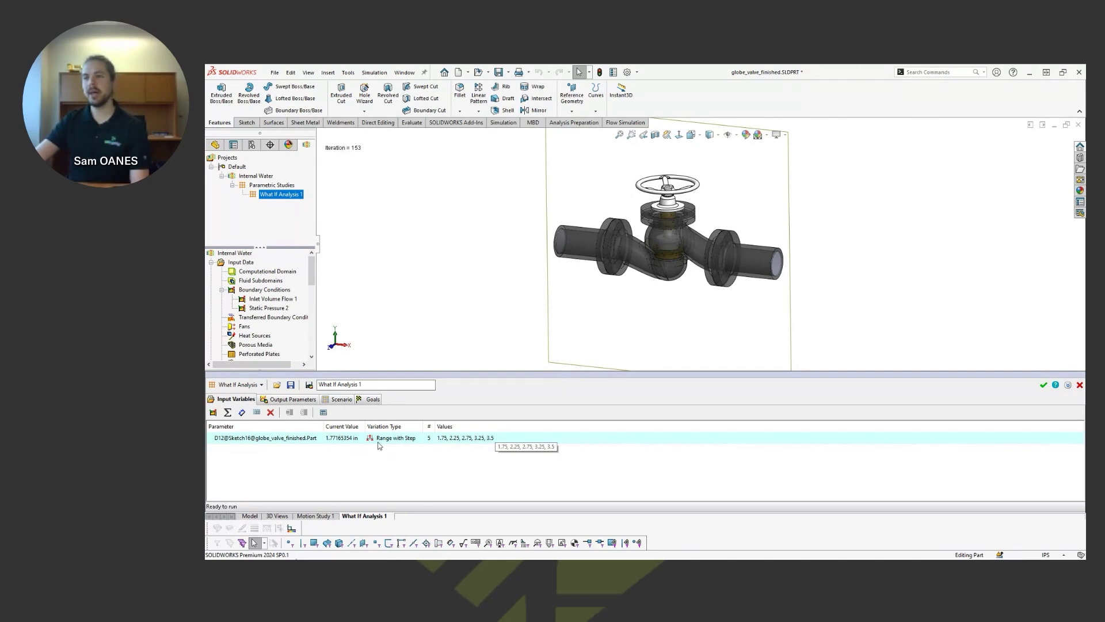
pyautogui.scroll(-5, 635, 261)
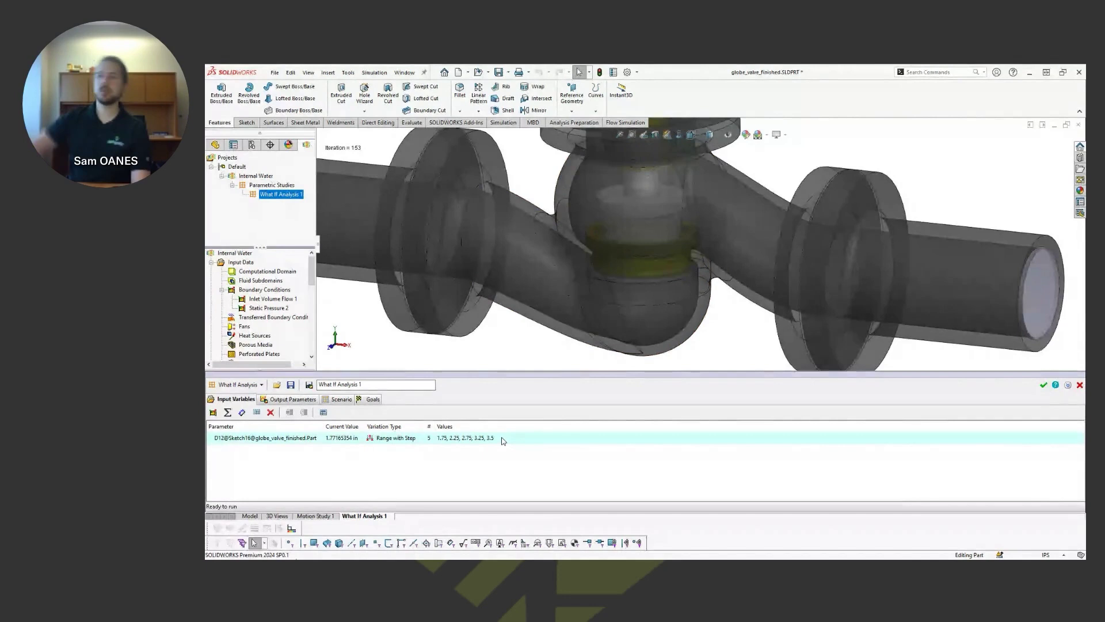
# Preview the Inlet Av Static Pressure and SG Volume Flow Rate 2 goals, then view the design point results
pyautogui.click(292, 399)
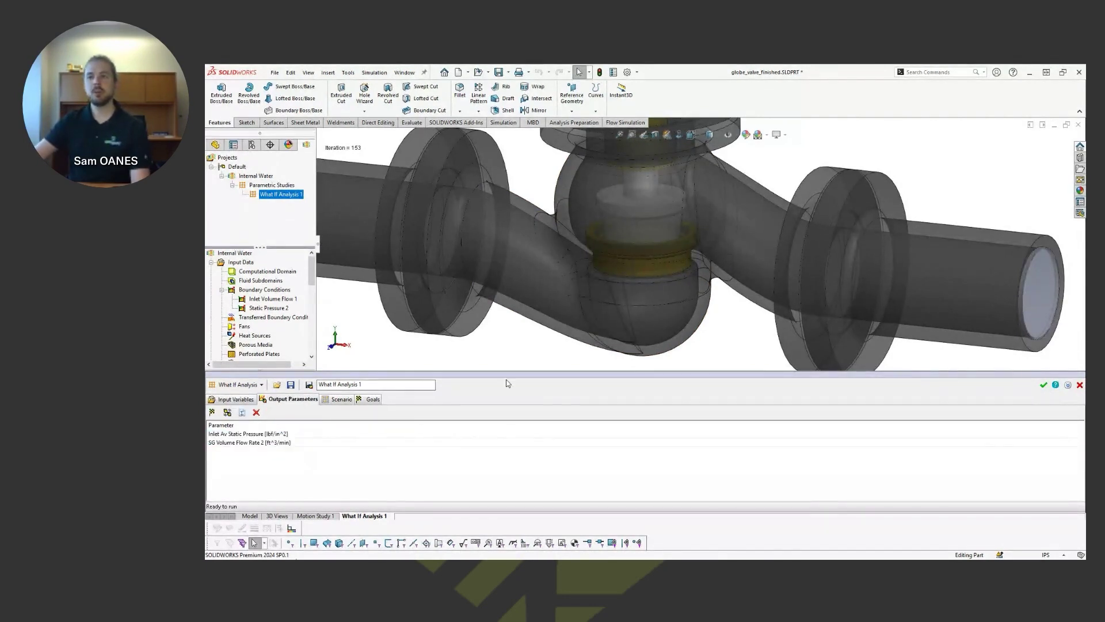
pyautogui.press('f')
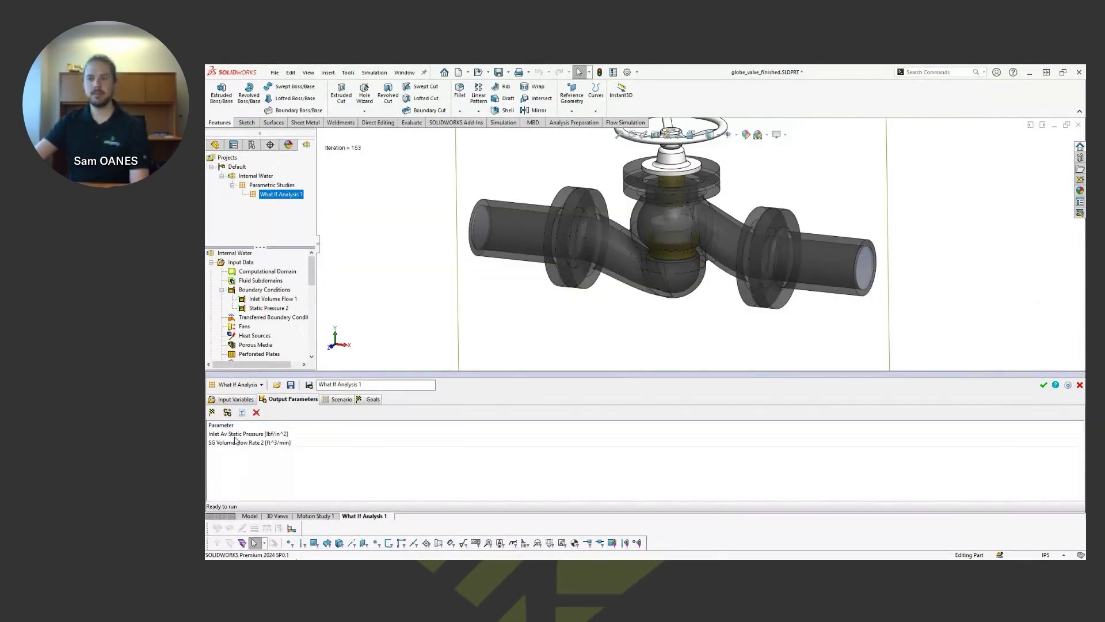
pyautogui.scroll(-3, 280, 313)
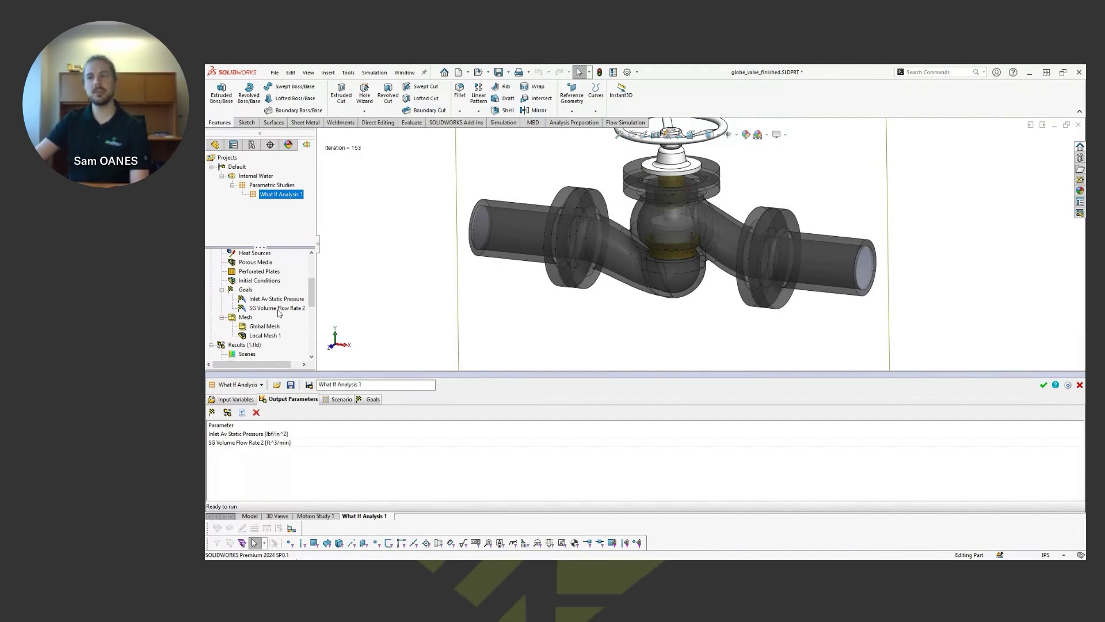
pyautogui.click(286, 300)
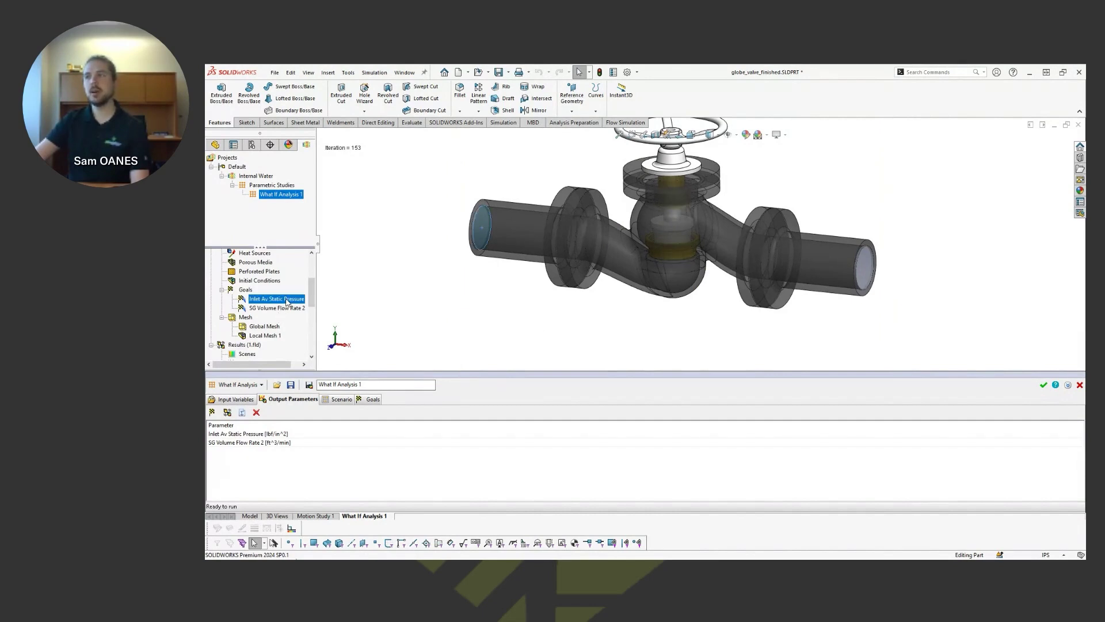
pyautogui.click(289, 309)
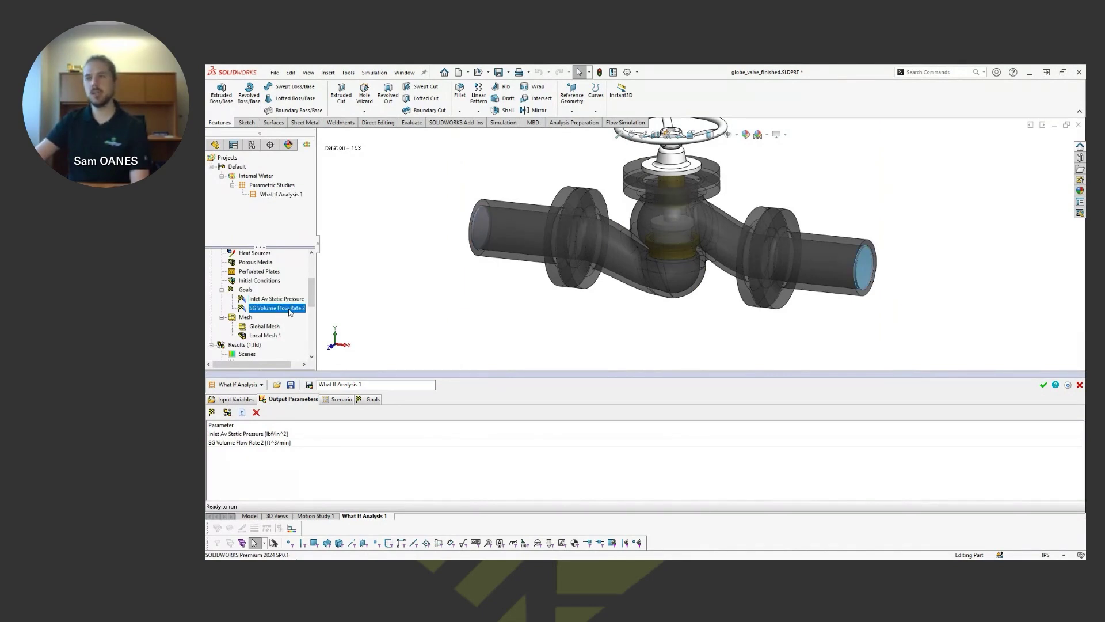
pyautogui.click(506, 323)
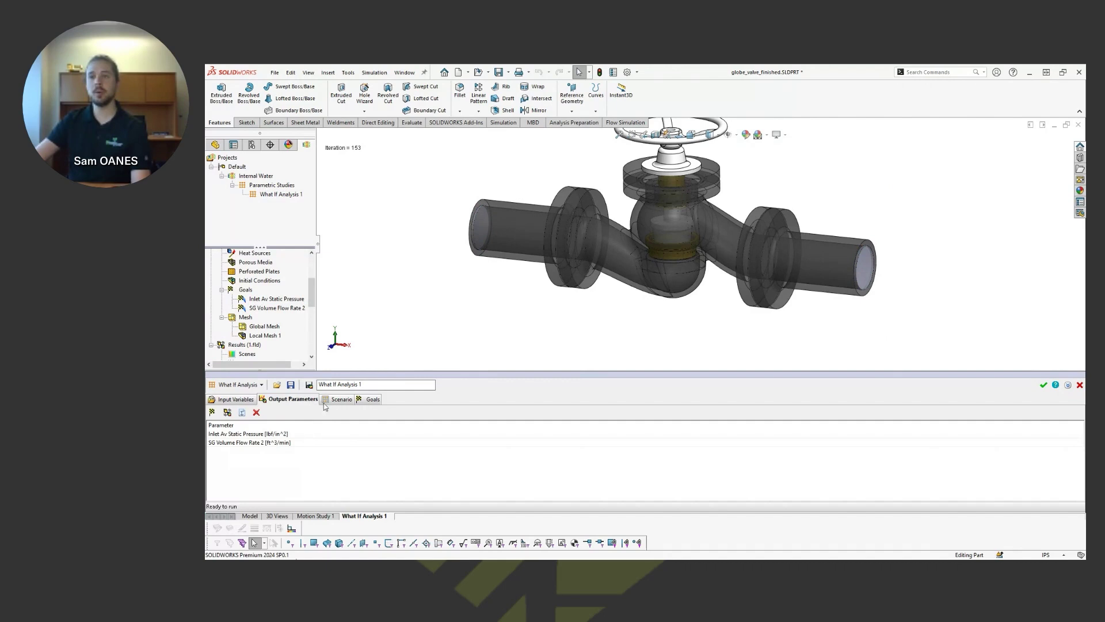
pyautogui.click(341, 400)
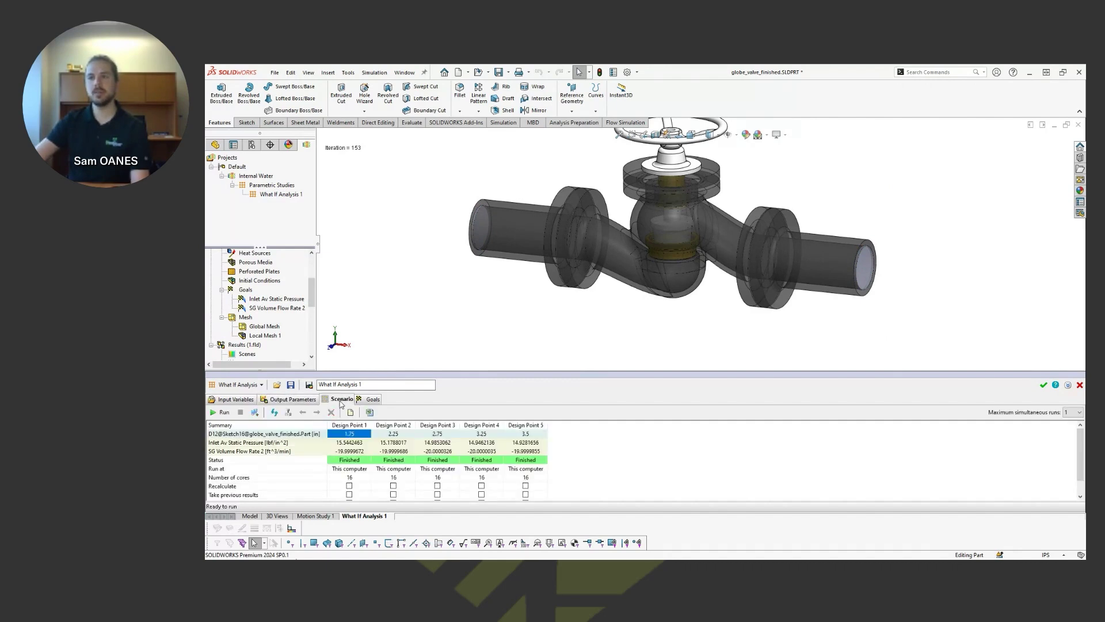
pyautogui.click(527, 445)
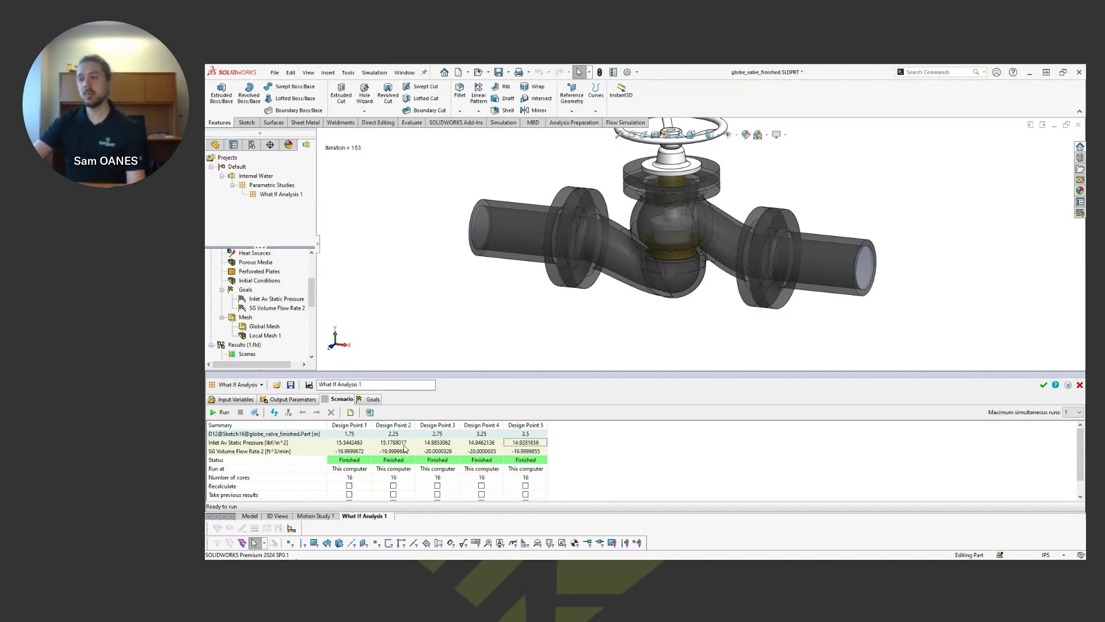
# Create a separate project from Design Point 2, the 2.25 valve-opening scenario
pyautogui.click(407, 427)
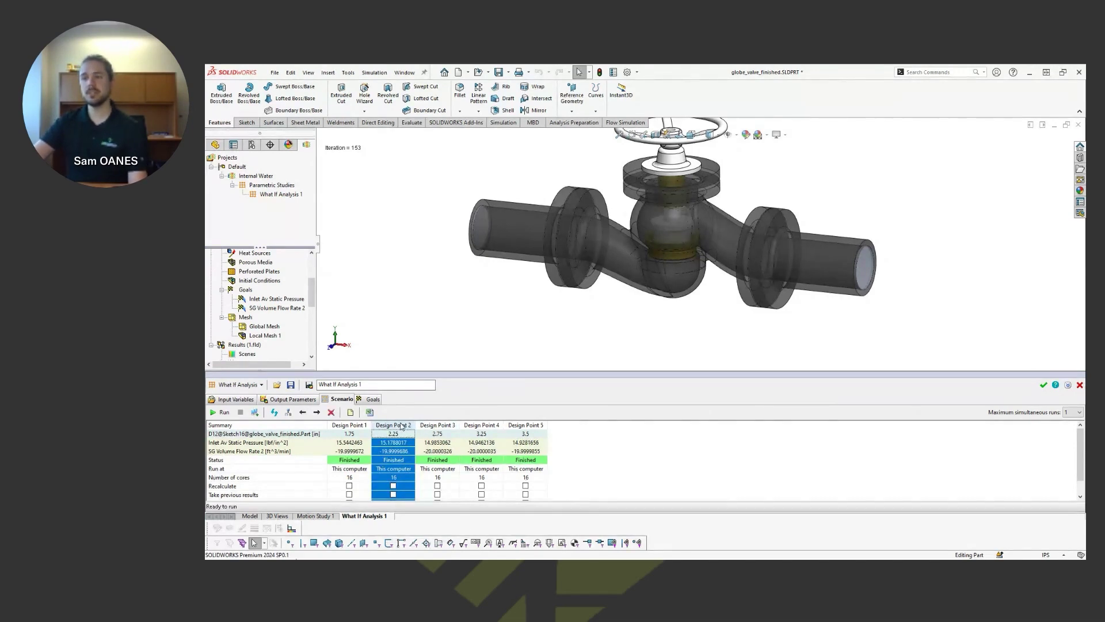
pyautogui.rightClick(401, 426)
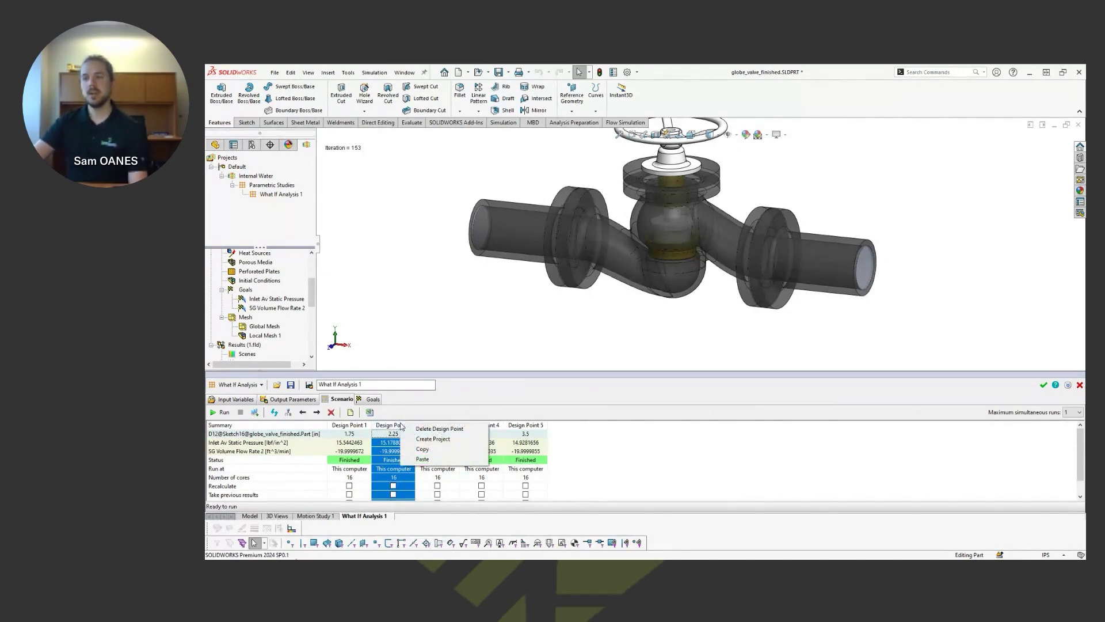
pyautogui.click(434, 439)
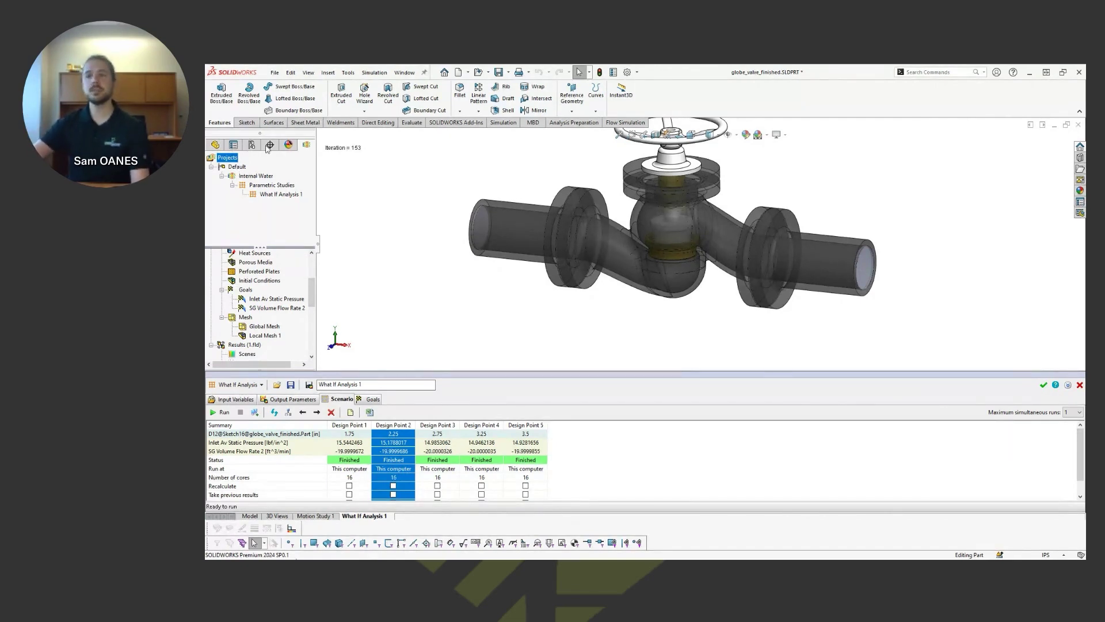
pyautogui.scroll(-5, 274, 294)
pyautogui.scroll(2, 274, 294)
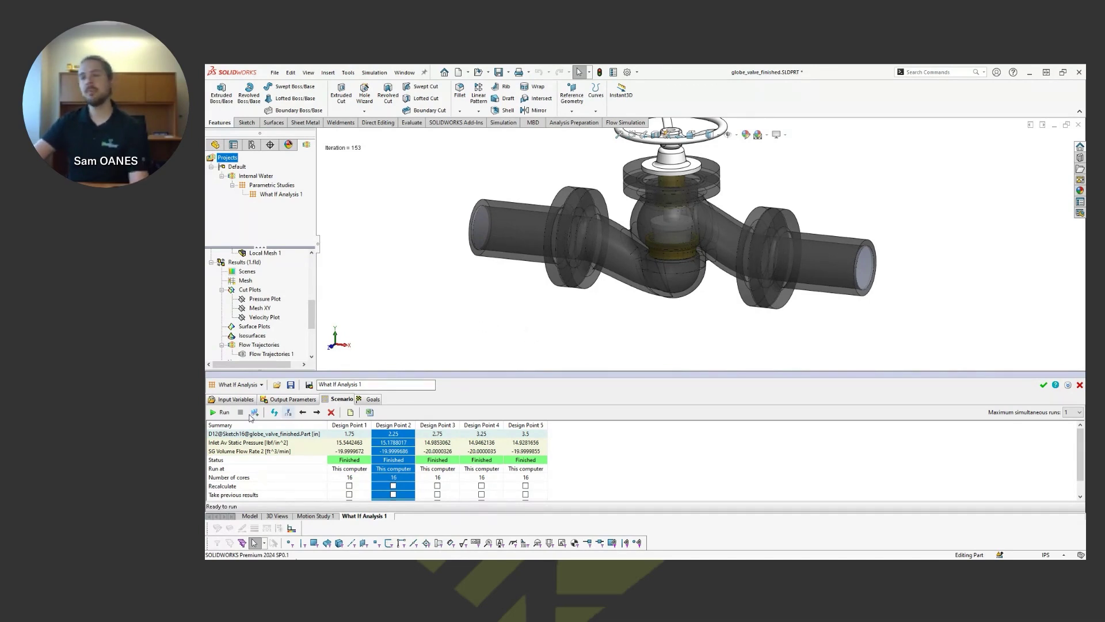
# Review the Goal Optimization and Design of Experiments study types, keep What If Analysis, and close the study
pyautogui.click(252, 385)
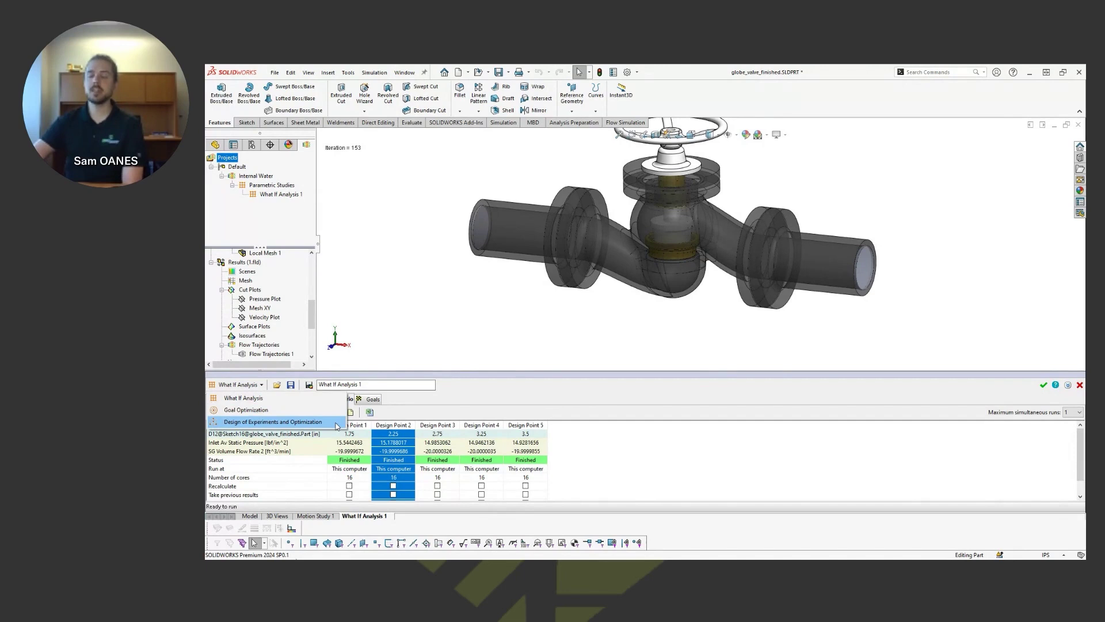
pyautogui.click(663, 465)
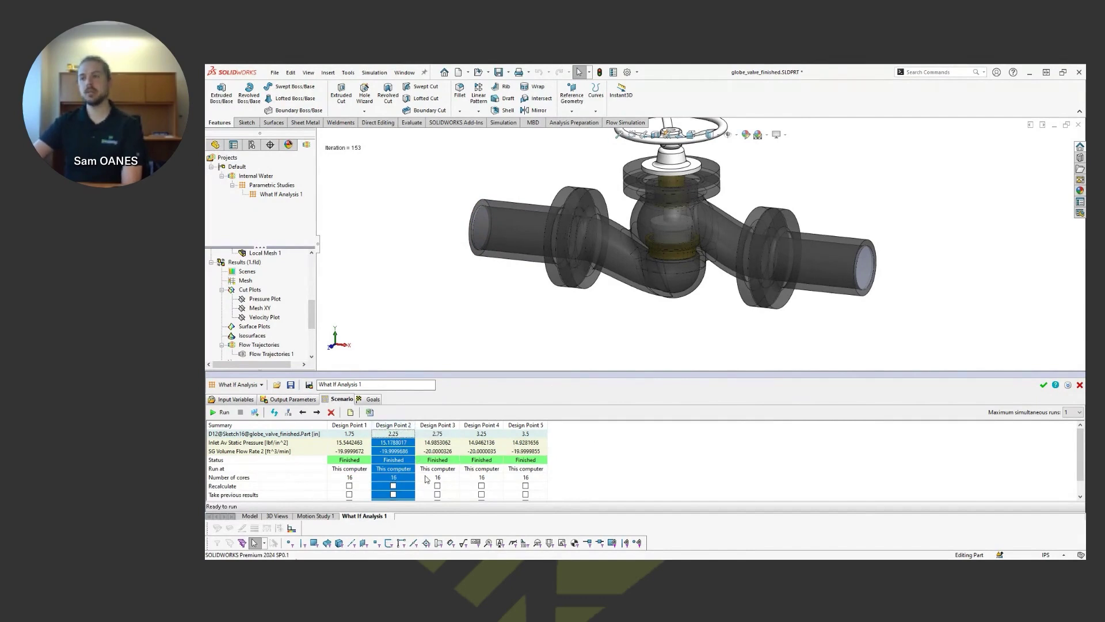
pyautogui.click(251, 385)
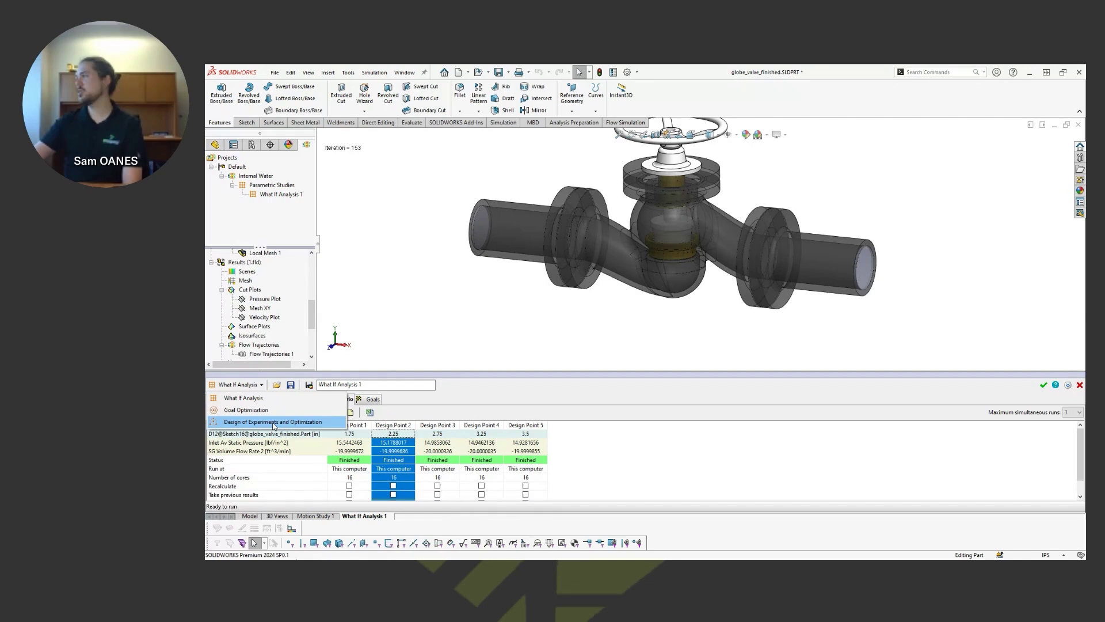
pyautogui.click(561, 403)
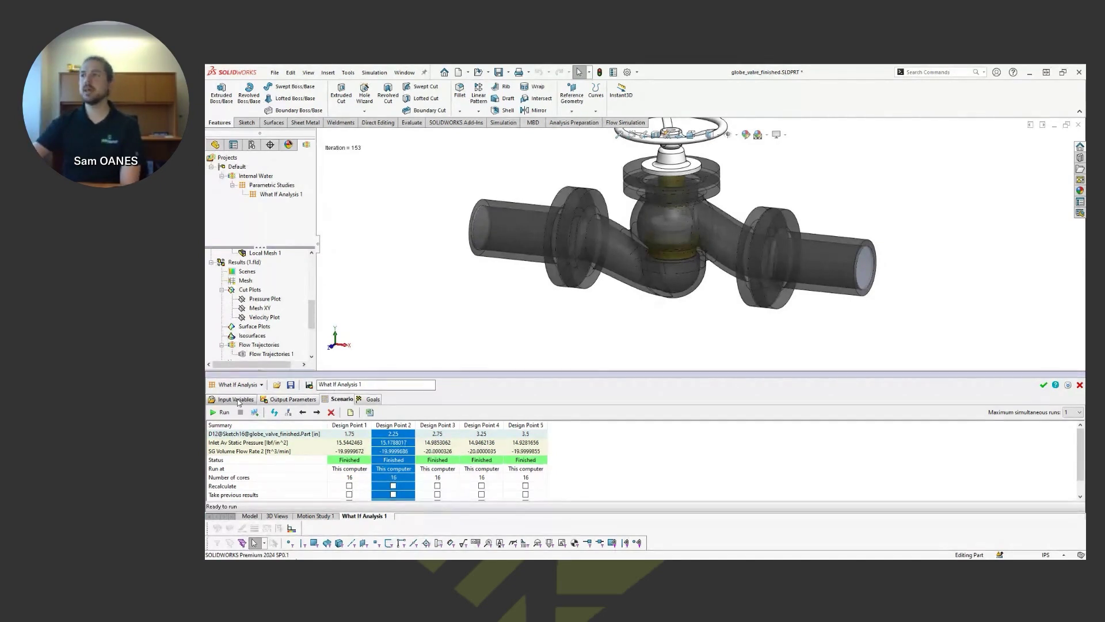
pyautogui.scroll(2, 674, 275)
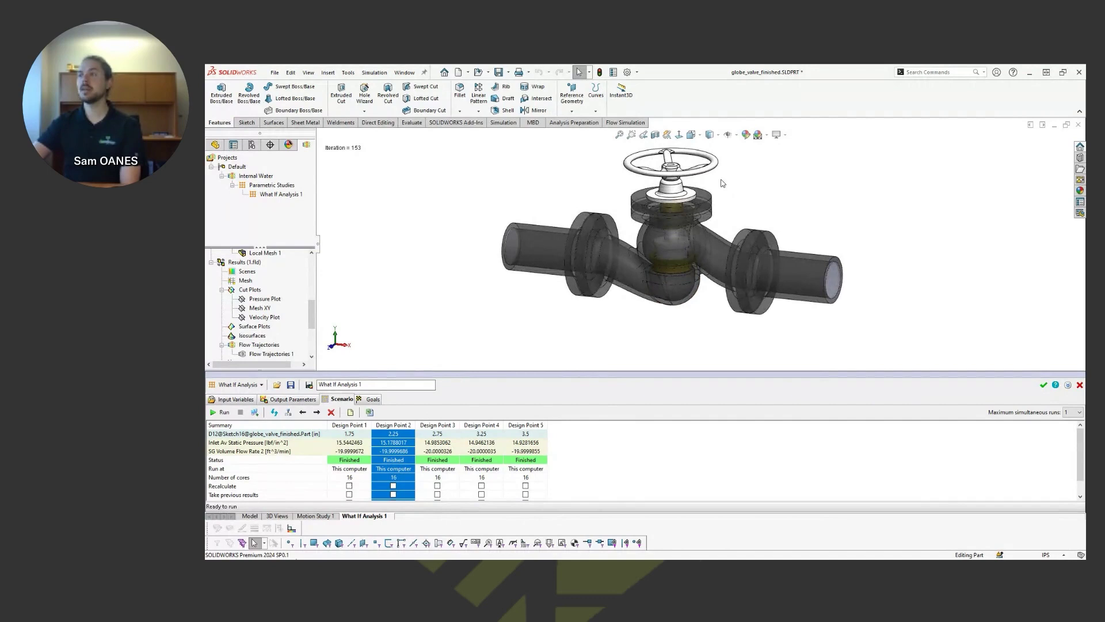
pyautogui.click(1045, 384)
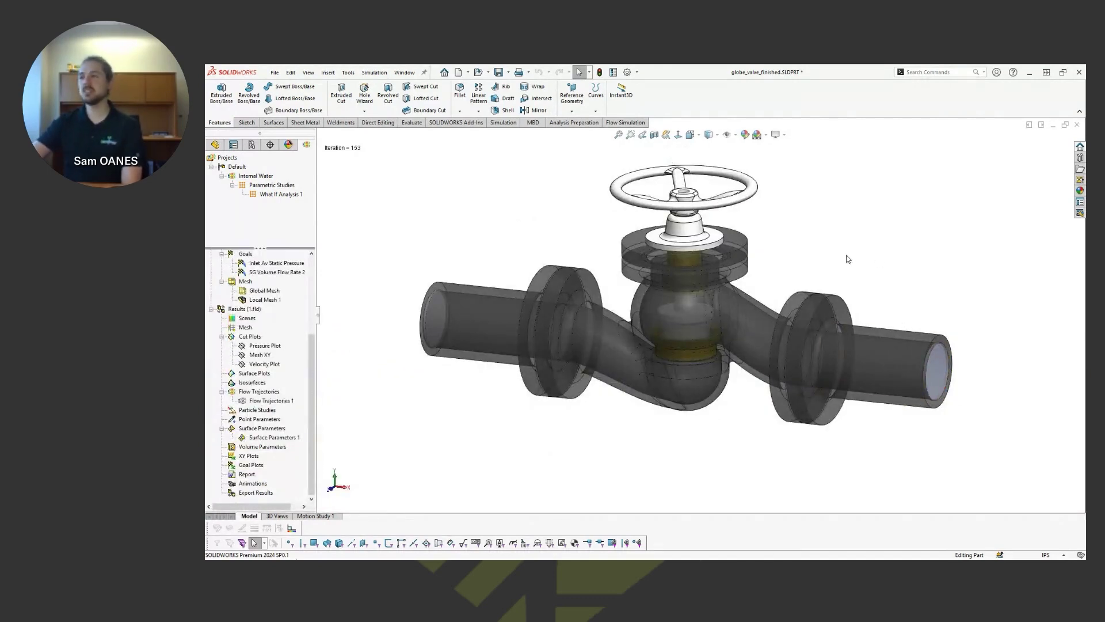